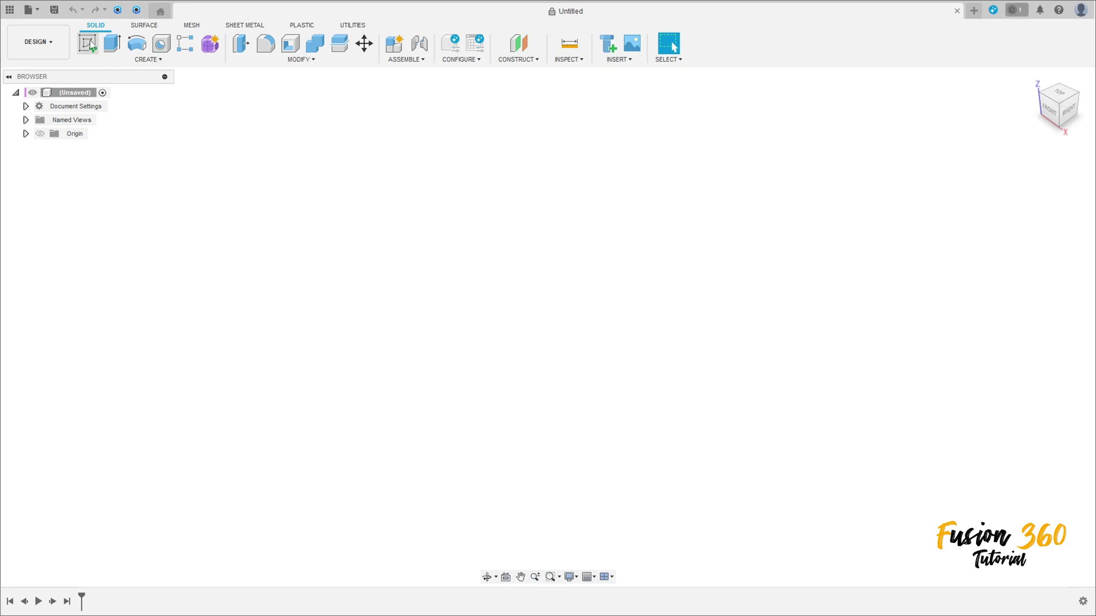
Step: Start a front-plane sketch and draw a 40 mm construction circle centred on the origin
{"action": "left_click", "coordinate": [577, 323]}
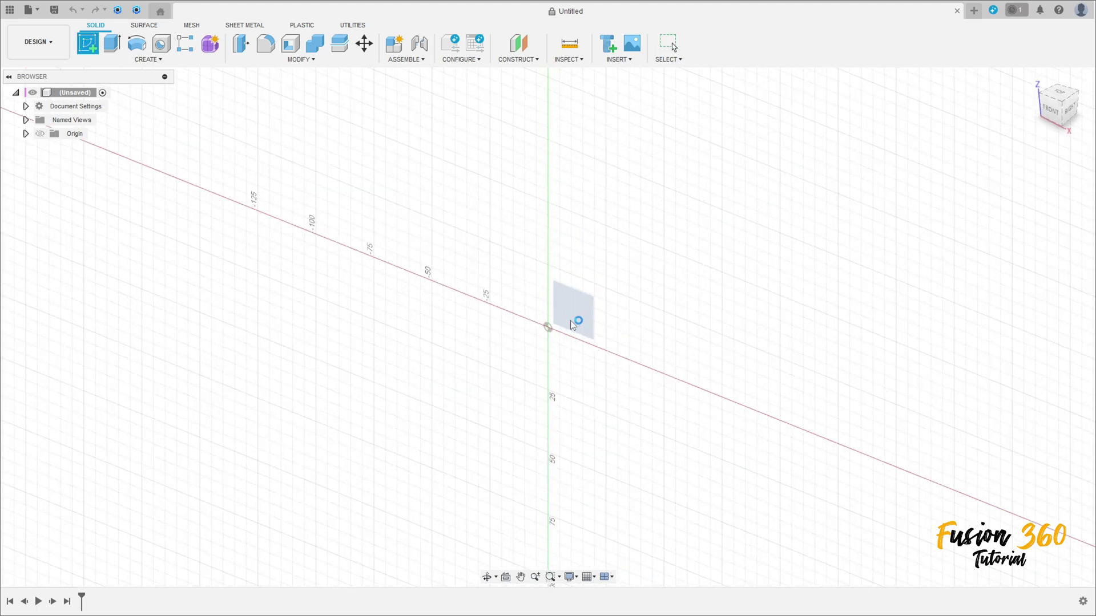
{"action": "left_click", "coordinate": [136, 45]}
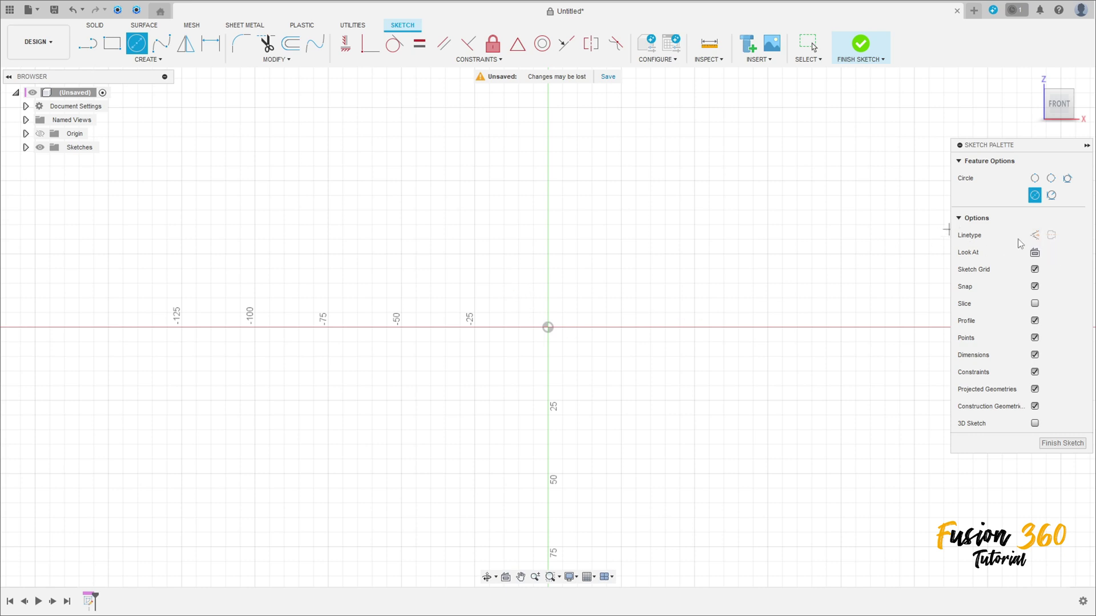
{"action": "left_click", "coordinate": [1034, 236]}
{"action": "left_click", "coordinate": [548, 327]}
{"action": "type", "text": "40"}
{"action": "key", "text": "Return"}
Step: Add a concentric 32 mm construction circle and move both diameter dimensions clear
{"action": "scroll", "coordinate": [556, 294], "scroll_direction": "up", "scroll_amount": 4}
{"action": "left_click", "coordinate": [540, 367]}
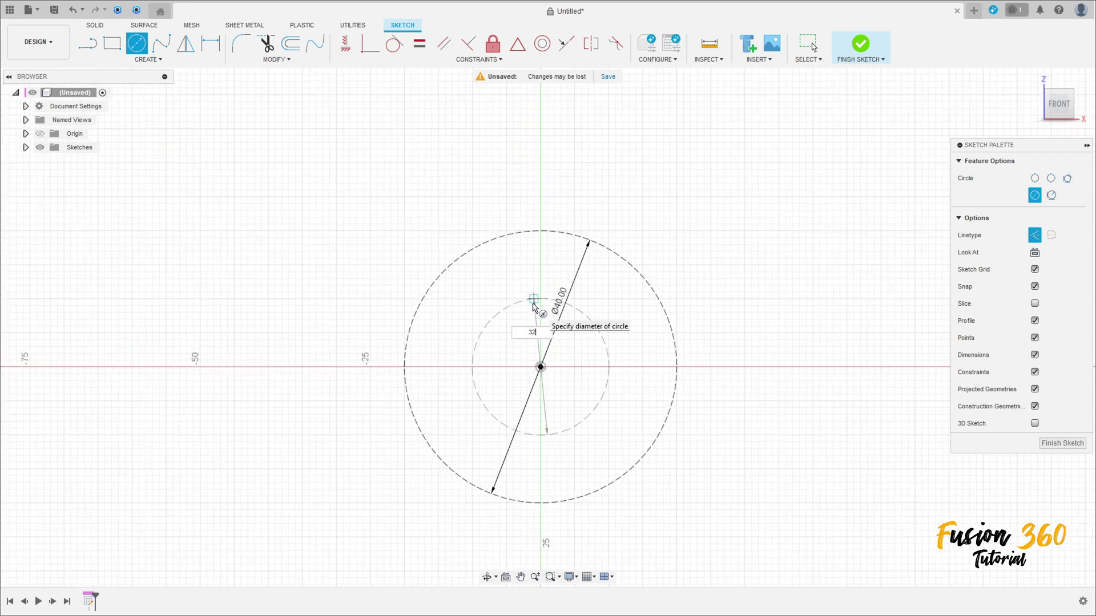
{"action": "key", "text": "Return"}
{"action": "key", "text": "Escape"}
{"action": "left_click_drag", "start_coordinate": [476, 301], "coordinate": [388, 292]}
{"action": "left_click_drag", "start_coordinate": [559, 300], "coordinate": [403, 264]}
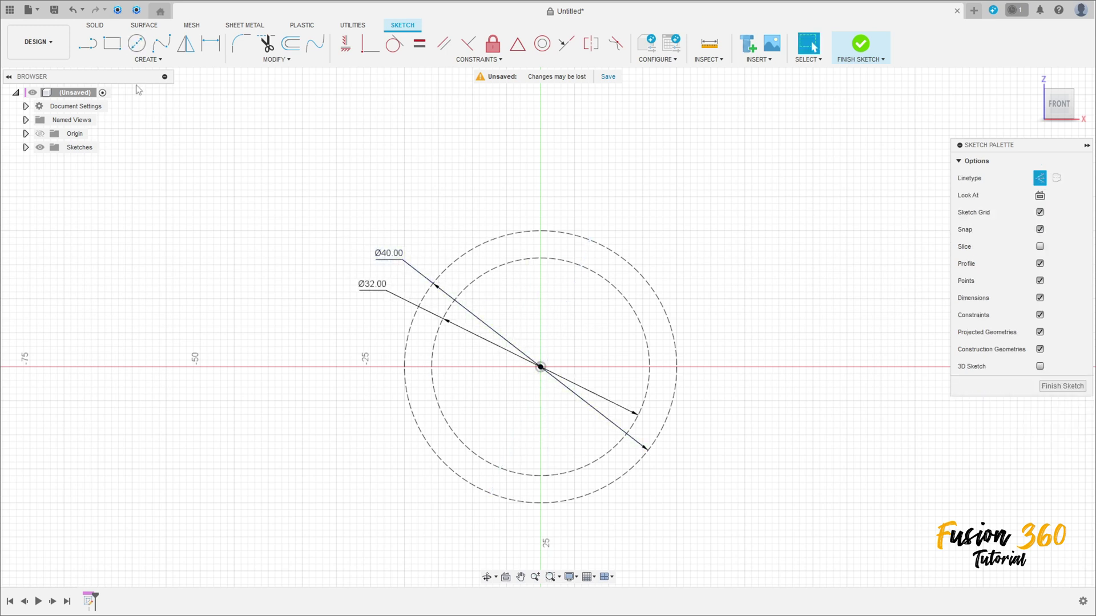
{"action": "left_click", "coordinate": [87, 43]}
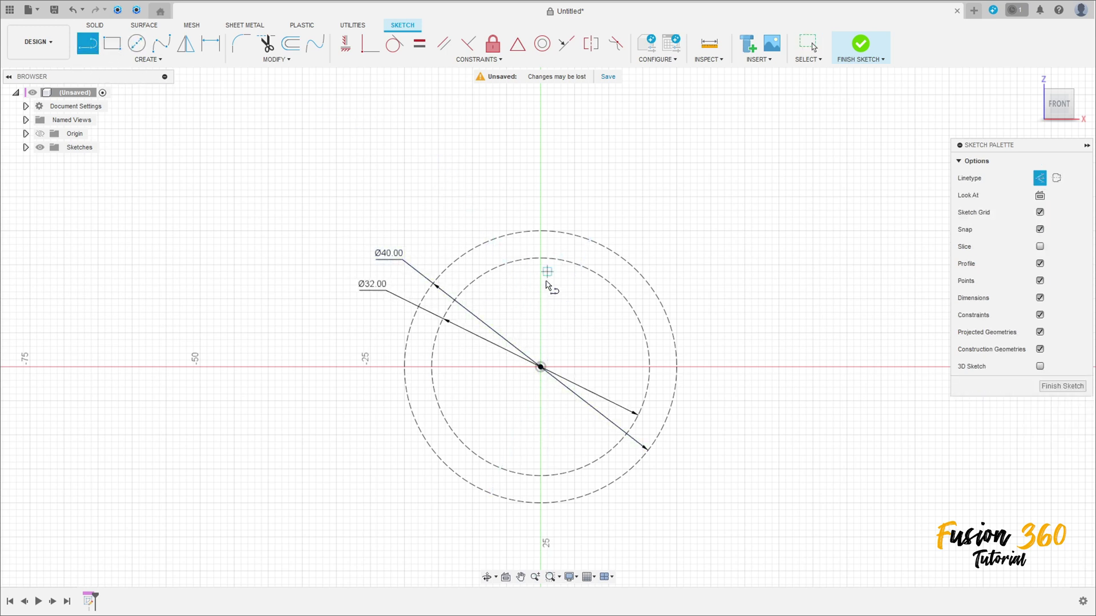
Step: Draw vertical and angled construction lines from the centre, 60° apart
{"action": "left_click", "coordinate": [540, 366]}
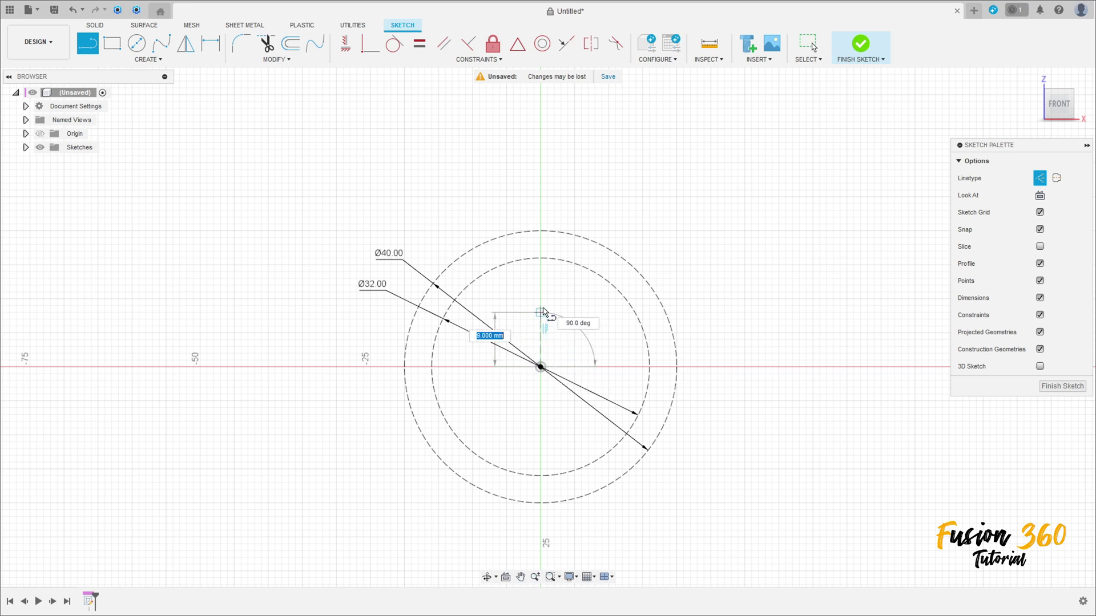
{"action": "left_click", "coordinate": [541, 260]}
{"action": "left_click", "coordinate": [540, 366]}
{"action": "left_click", "coordinate": [635, 312]}
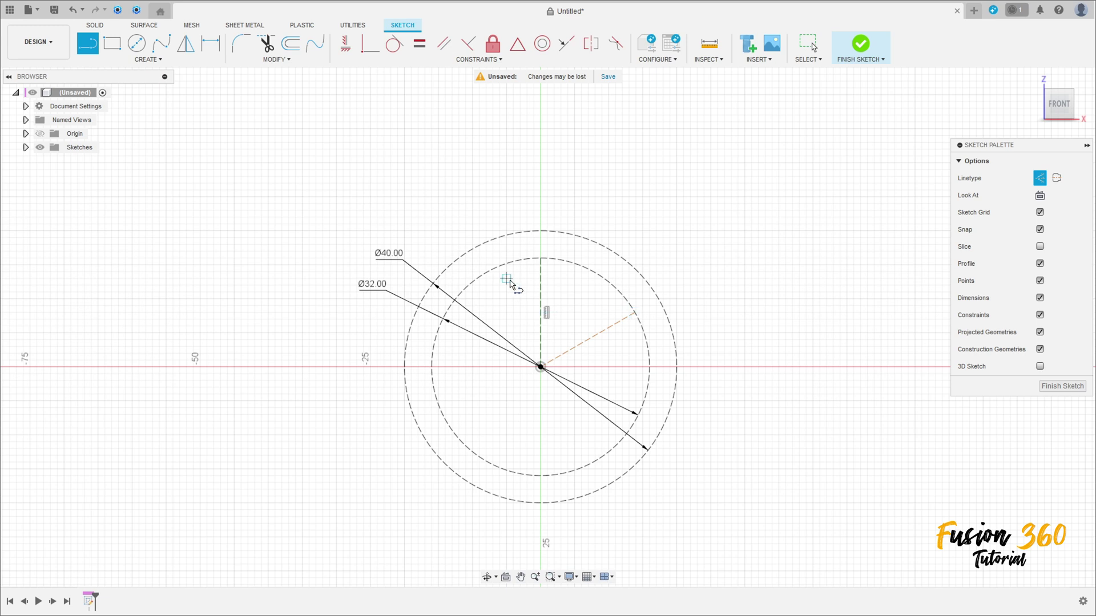
{"action": "key", "text": "Escape"}
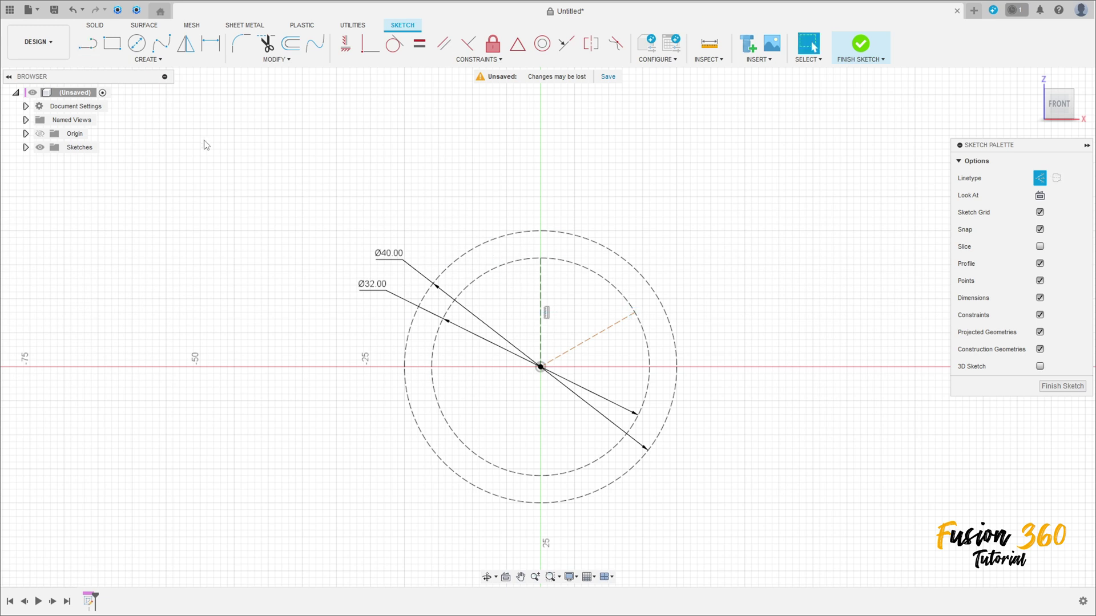
{"action": "left_click", "coordinate": [211, 42]}
{"action": "left_click", "coordinate": [591, 338]}
{"action": "left_click", "coordinate": [540, 324]}
{"action": "left_click", "coordinate": [594, 308]}
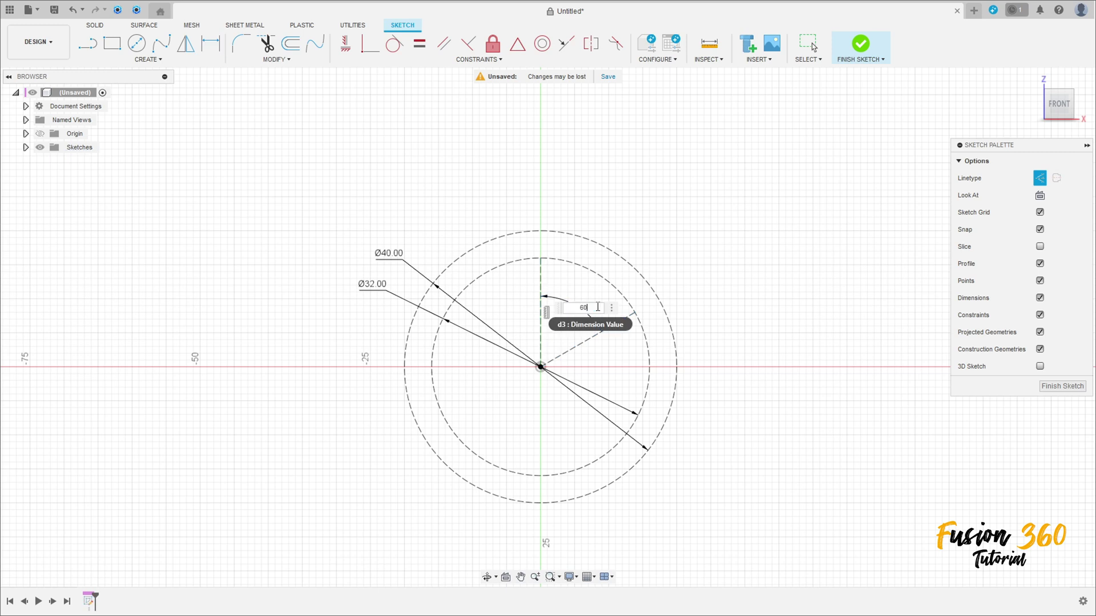
{"action": "type", "text": "60"}
{"action": "key", "text": "Return"}
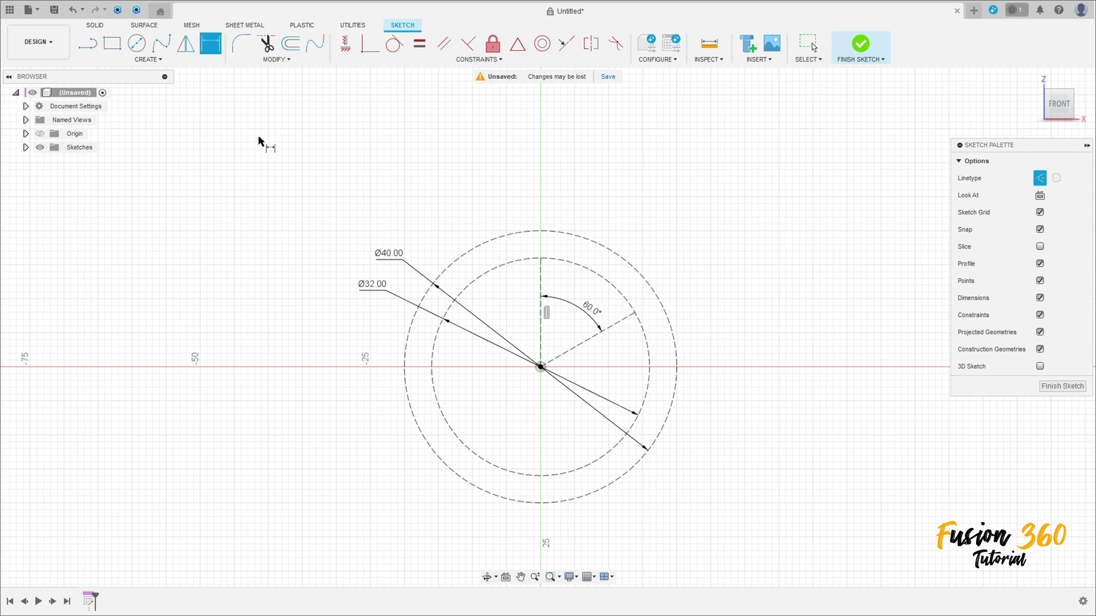
Step: Draw a short solid line from the angled line's end to the outer circle
{"action": "key", "text": "l"}
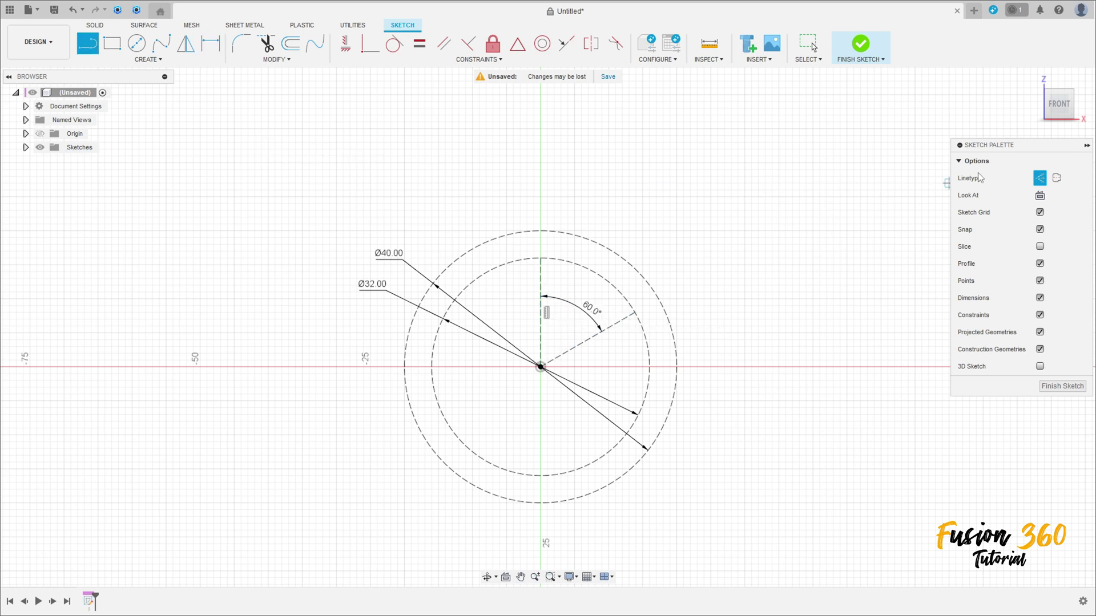
{"action": "key", "text": "x"}
{"action": "left_click", "coordinate": [635, 311]}
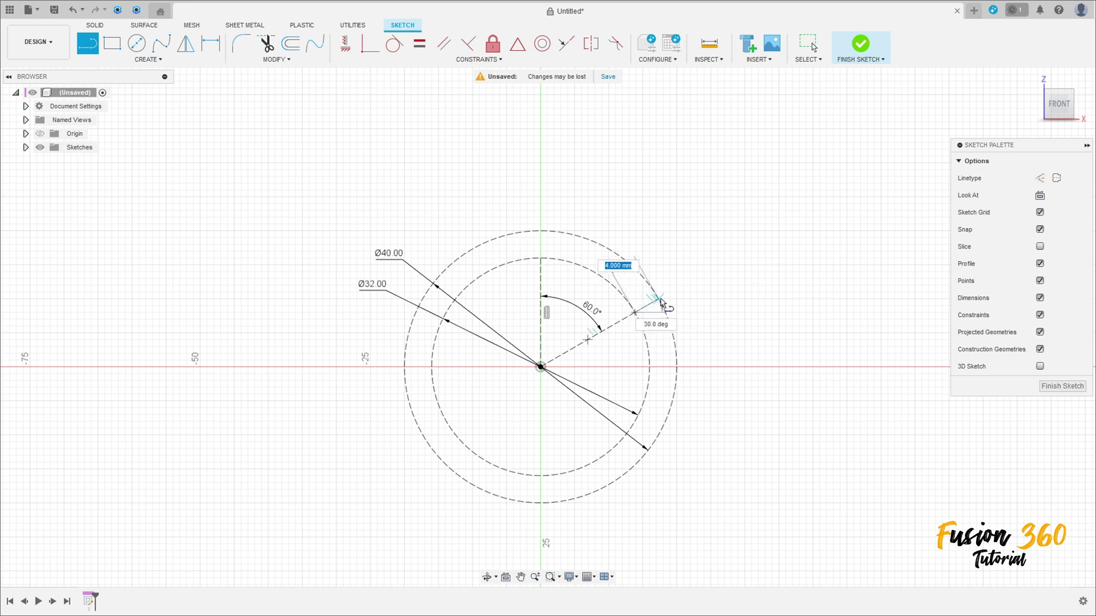
{"action": "left_click", "coordinate": [660, 301]}
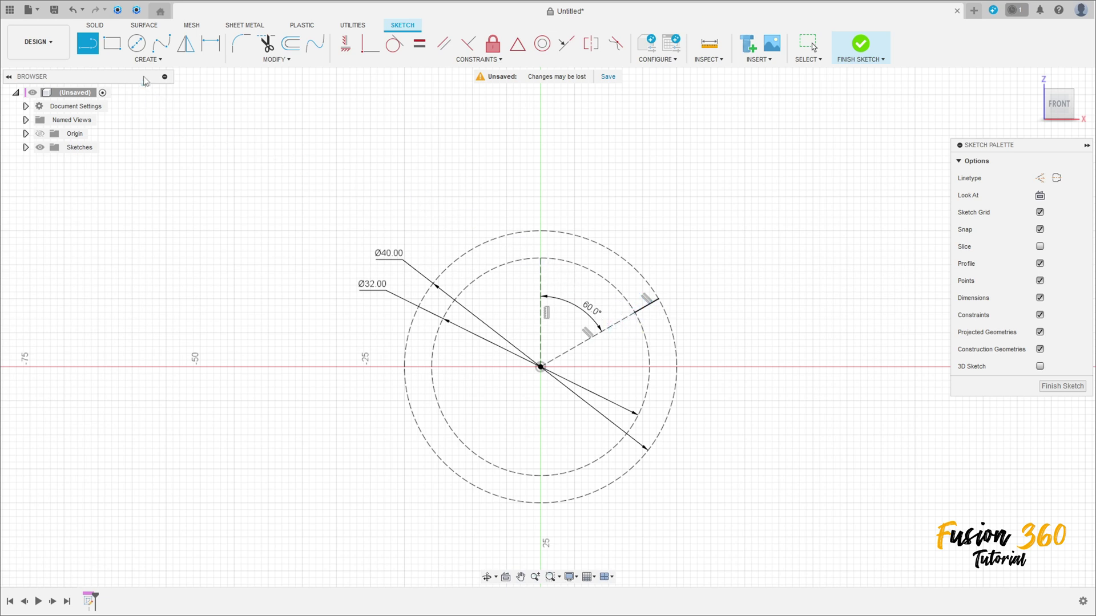
{"action": "left_click", "coordinate": [148, 59]}
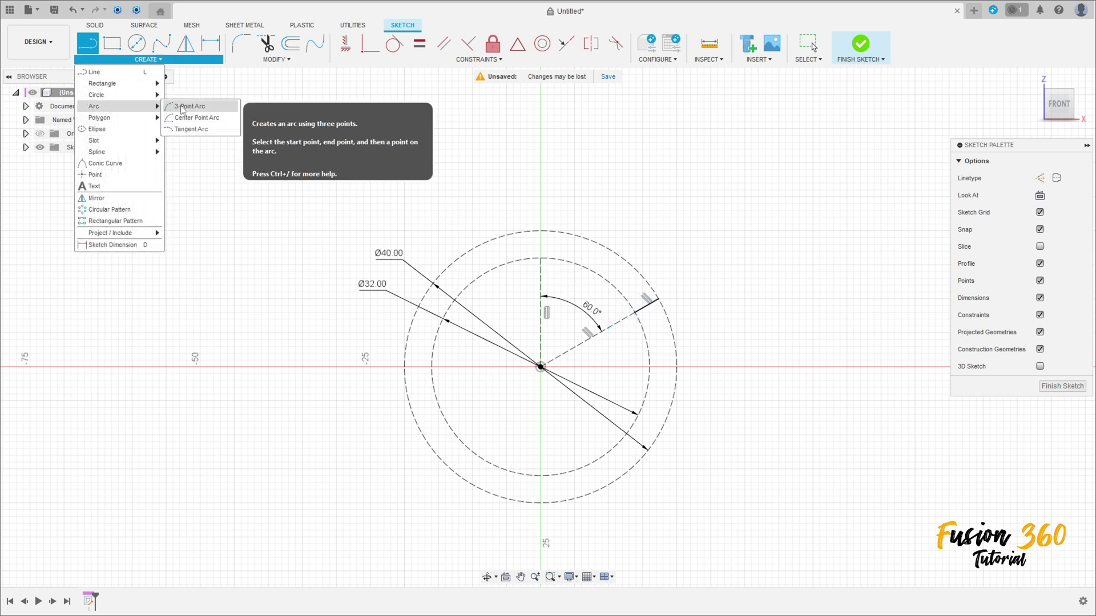
Step: Draw an arc from the short line's outer end to the inner circle's top
{"action": "left_click", "coordinate": [188, 119]}
{"action": "scroll", "coordinate": [649, 303], "scroll_direction": "up", "scroll_amount": 2}
{"action": "scroll", "coordinate": [664, 300], "scroll_direction": "up", "scroll_amount": 1}
{"action": "left_click", "coordinate": [666, 298]}
{"action": "left_click", "coordinate": [485, 236]}
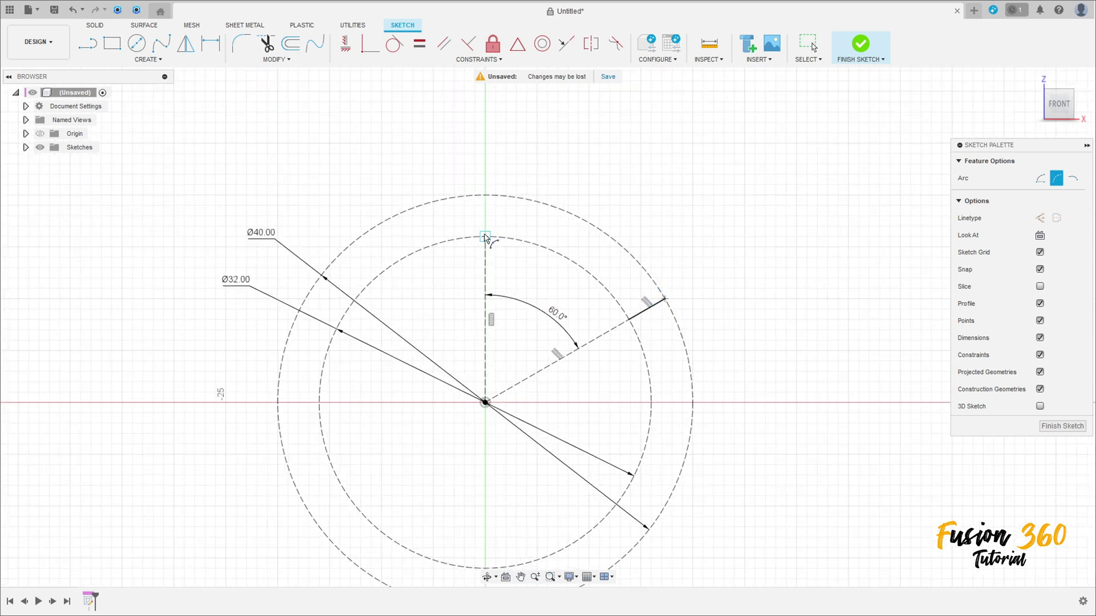
{"action": "left_click", "coordinate": [529, 240]}
{"action": "scroll", "coordinate": [465, 237], "scroll_direction": "up", "scroll_amount": 2}
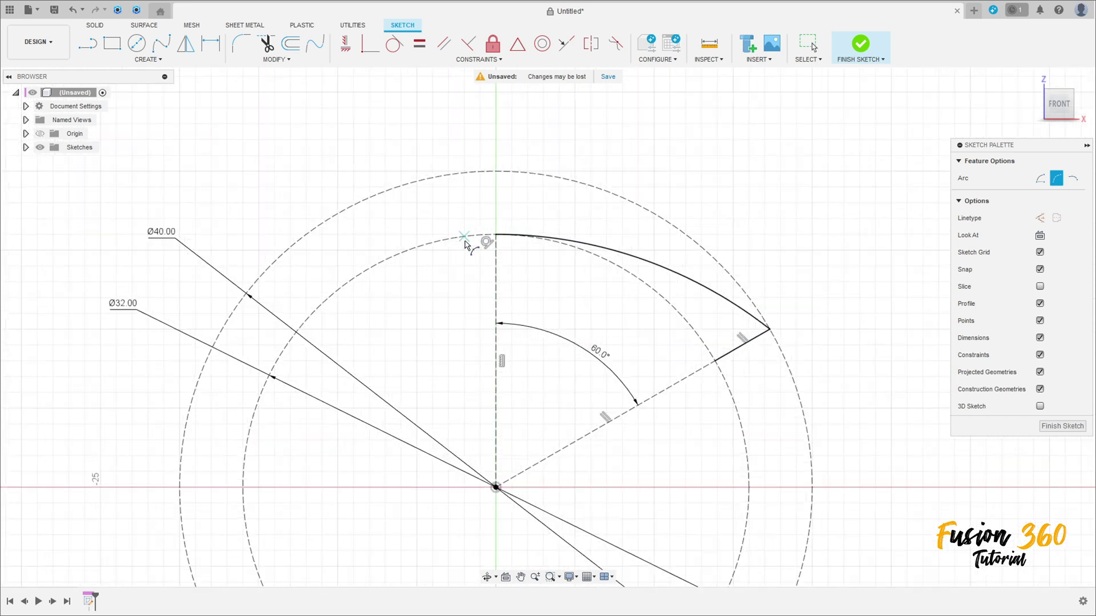
{"action": "scroll", "coordinate": [465, 245], "scroll_direction": "up", "scroll_amount": 1}
{"action": "key", "text": "Escape"}
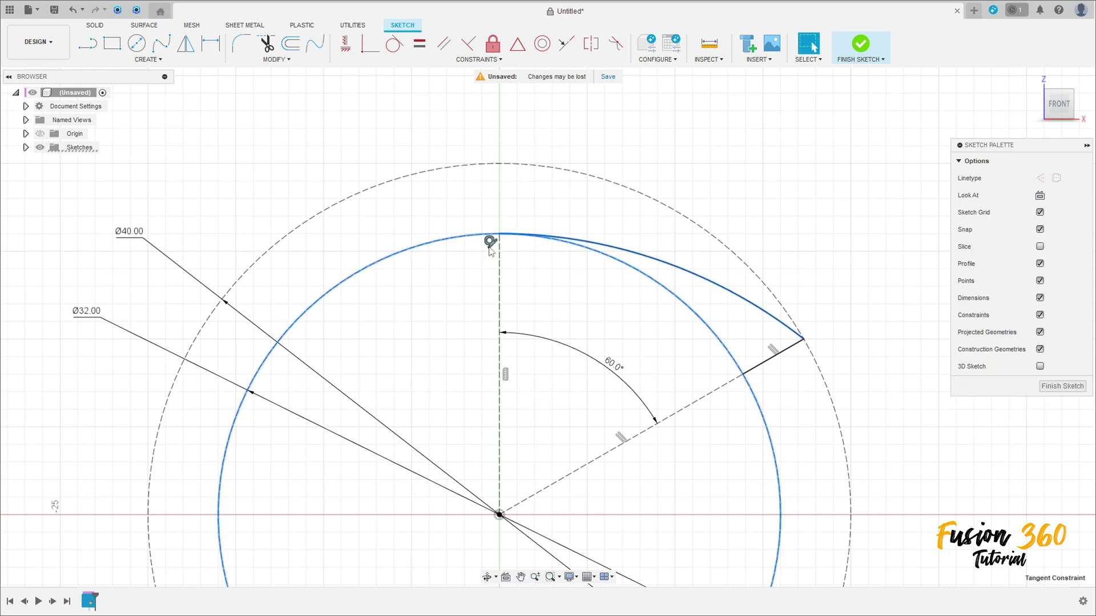
{"action": "left_click", "coordinate": [482, 272]}
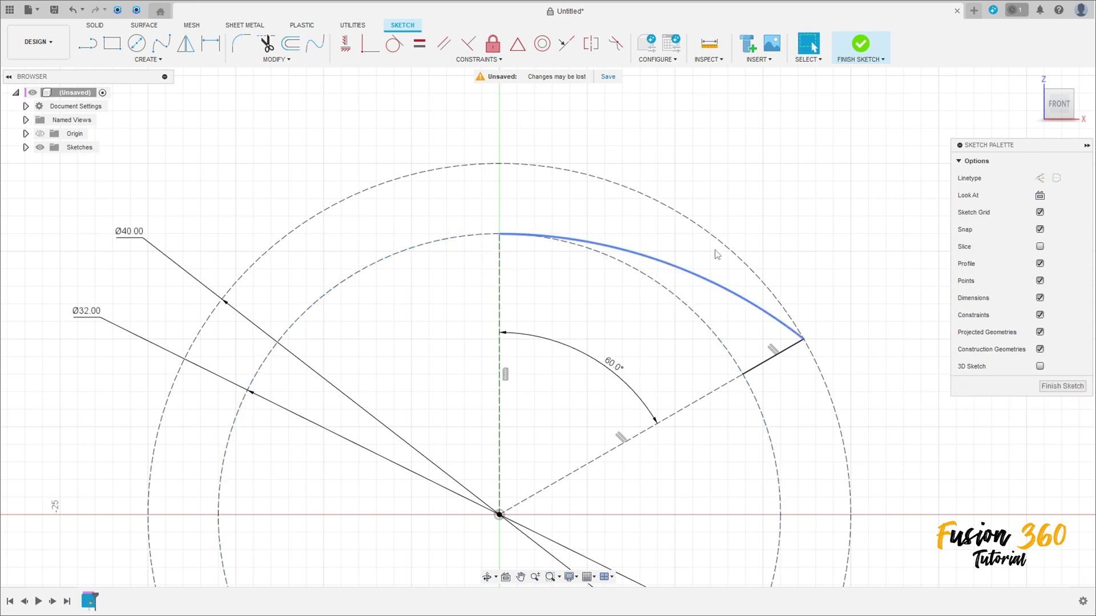
Step: Dimension the arc's radius to 23 mm
{"action": "left_click", "coordinate": [211, 44]}
{"action": "left_click", "coordinate": [688, 272]}
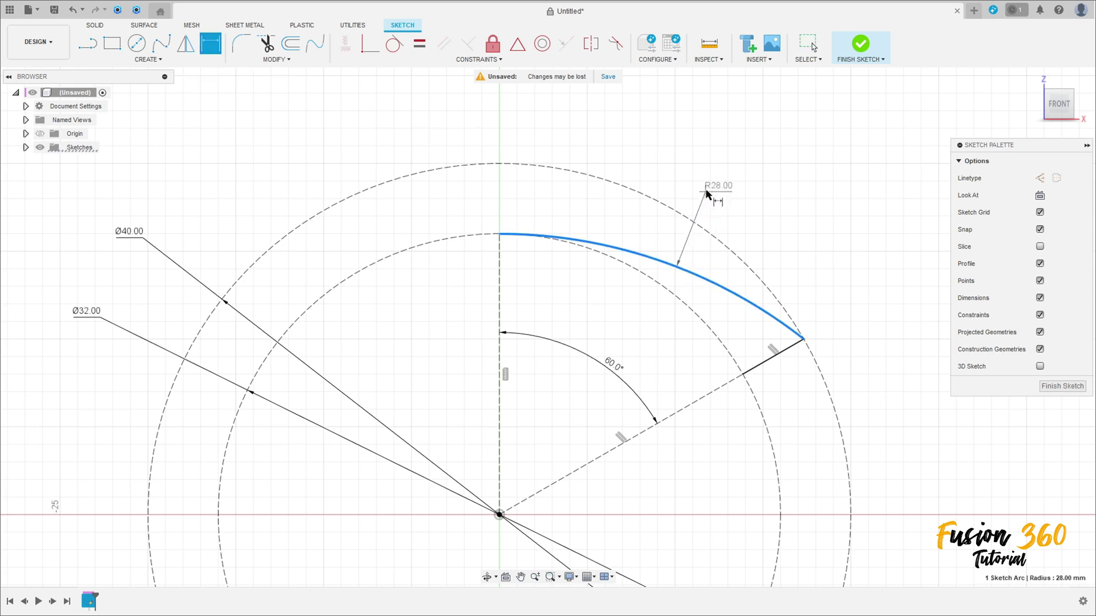
{"action": "left_click", "coordinate": [718, 181]}
{"action": "type", "text": "23"}
{"action": "key", "text": "Return"}
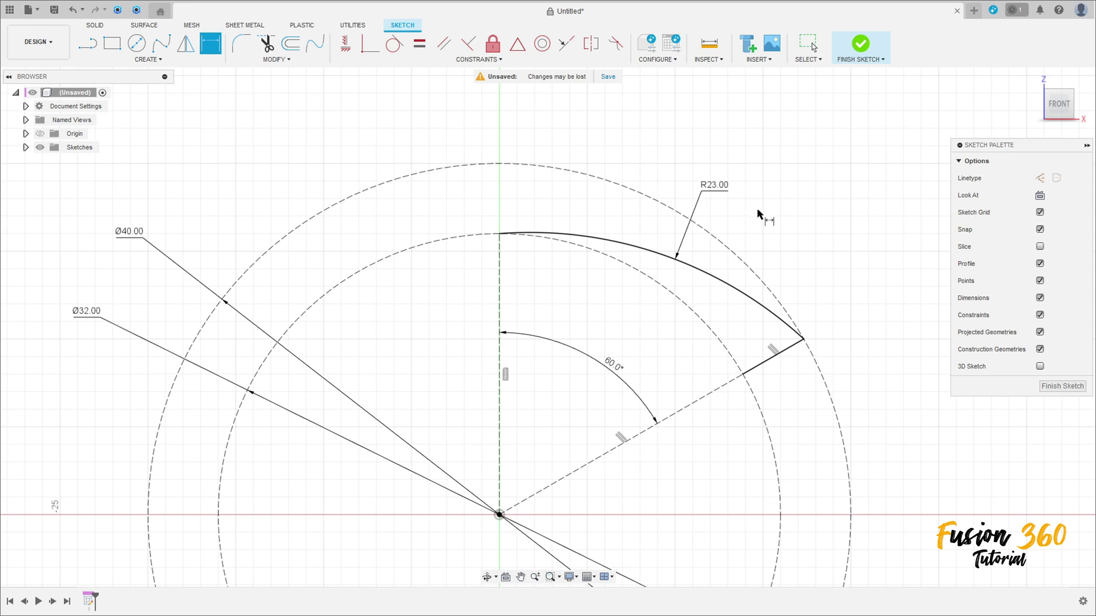
{"action": "key", "text": "Escape"}
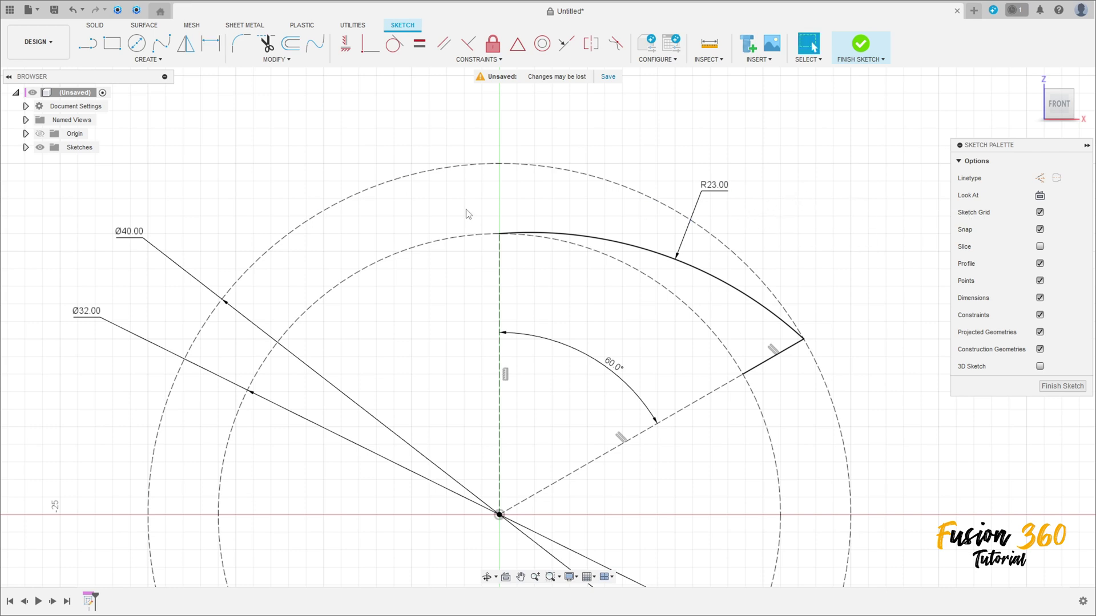
Step: Set up a circular pattern of the short line and R23 arc about the Ø32 circle's centre
{"action": "left_click", "coordinate": [148, 59]}
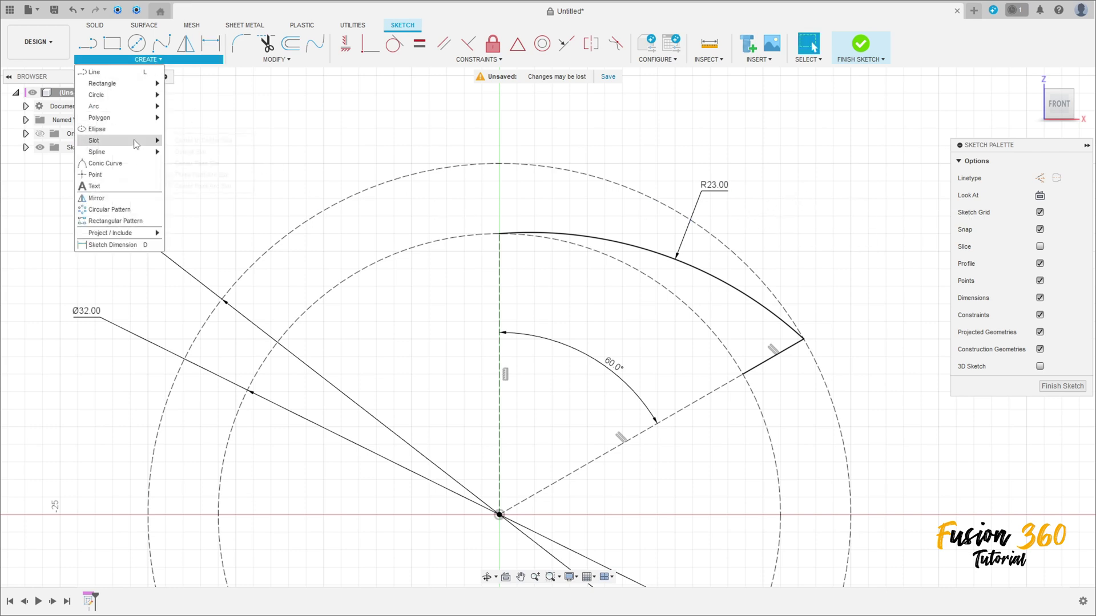
{"action": "left_click", "coordinate": [117, 210]}
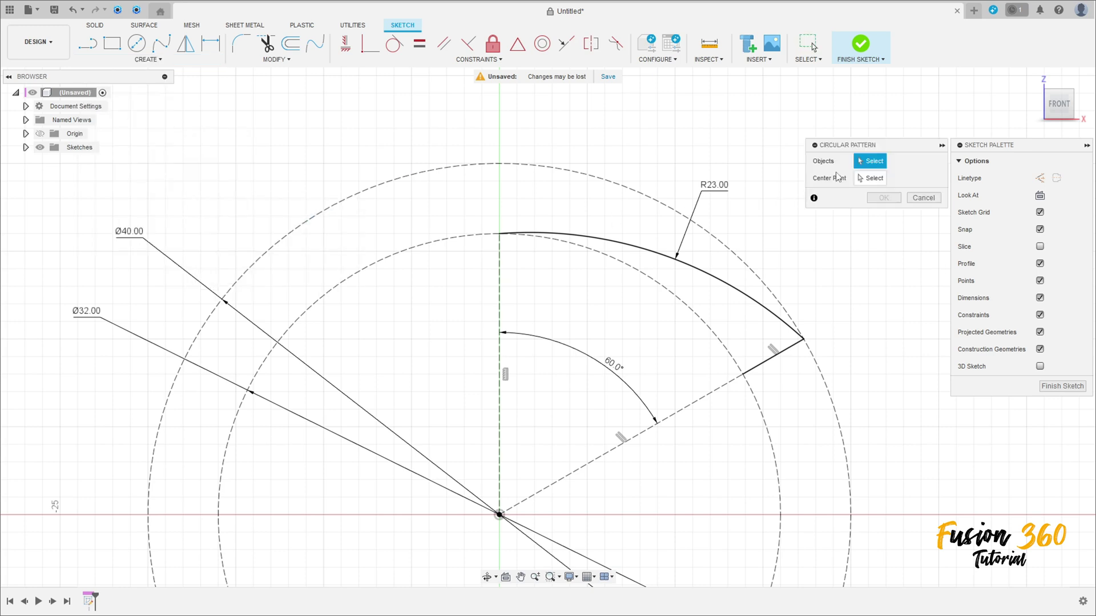
{"action": "left_click", "coordinate": [766, 366]}
{"action": "left_click", "coordinate": [750, 300]}
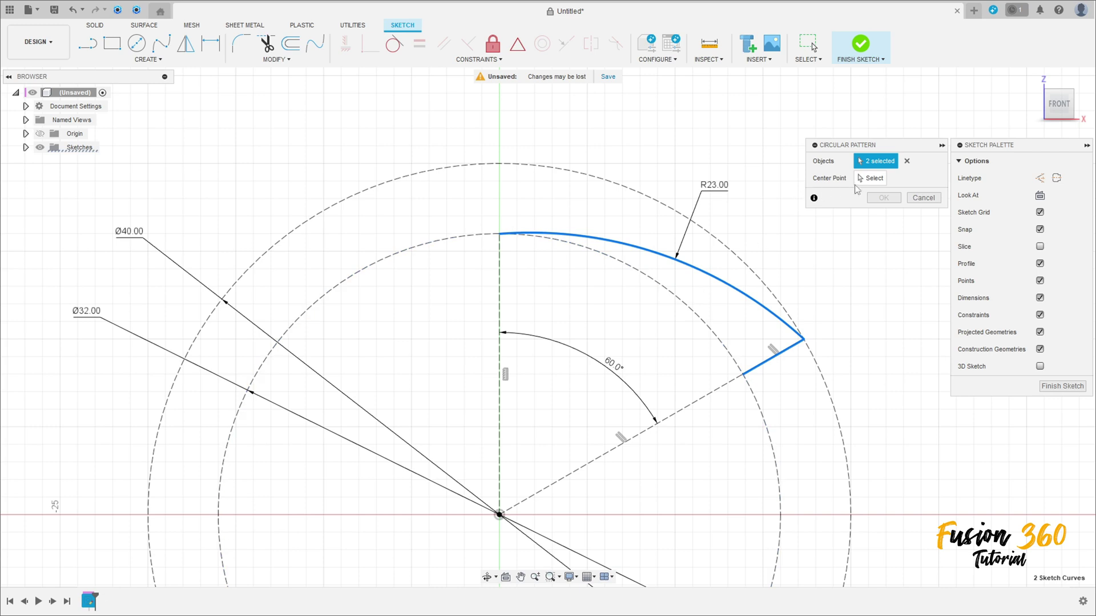
{"action": "left_click", "coordinate": [867, 180]}
{"action": "left_click", "coordinate": [451, 229]}
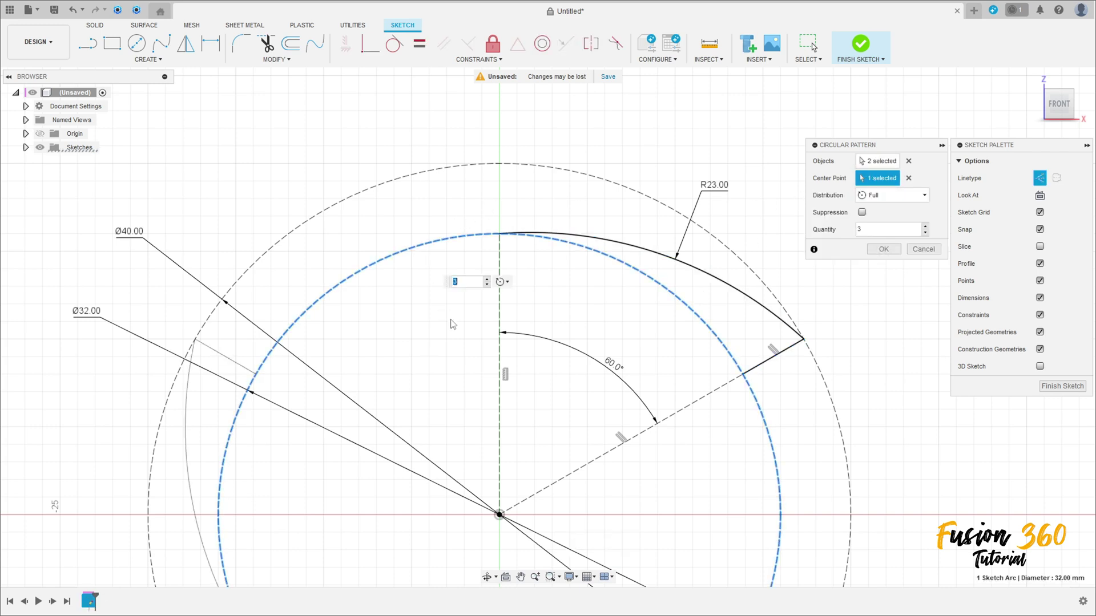
Step: Raise the pattern quantity to 6 and confirm it
{"action": "scroll", "coordinate": [445, 320], "scroll_direction": "down", "scroll_amount": 5}
{"action": "mouse_move", "coordinate": [443, 350]}
{"action": "middle_mouse_down"}
{"action": "mouse_move", "coordinate": [457, 200]}
{"action": "mouse_move", "coordinate": [473, 217]}
{"action": "middle_mouse_up"}
{"action": "scroll", "coordinate": [457, 199], "scroll_direction": "down", "scroll_amount": 2}
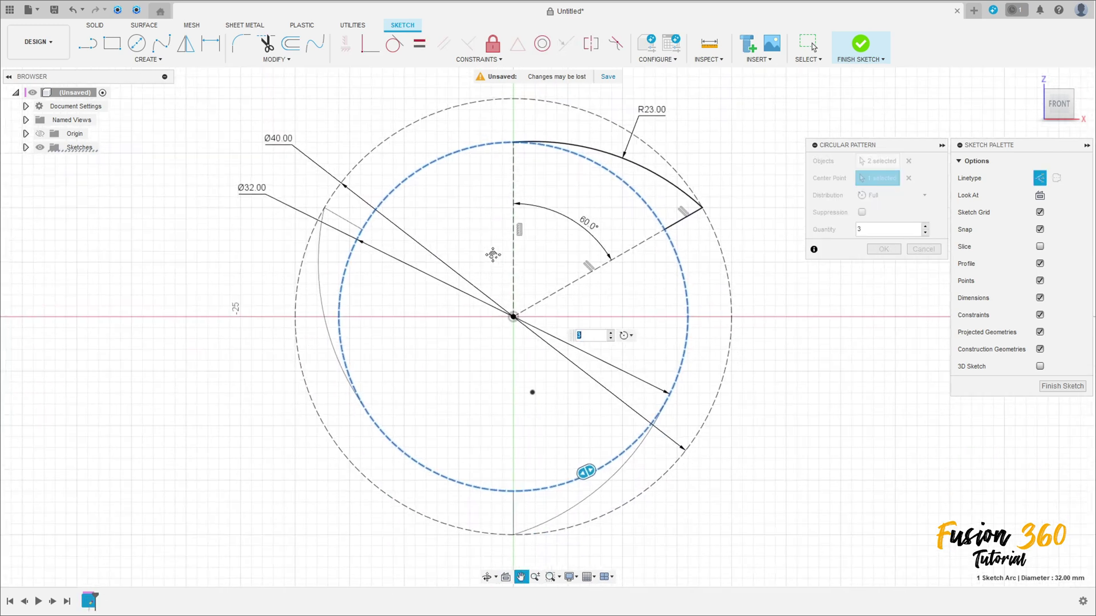
{"action": "left_click", "coordinate": [925, 228]}
{"action": "left_click", "coordinate": [926, 227]}
{"action": "left_click", "coordinate": [925, 227]}
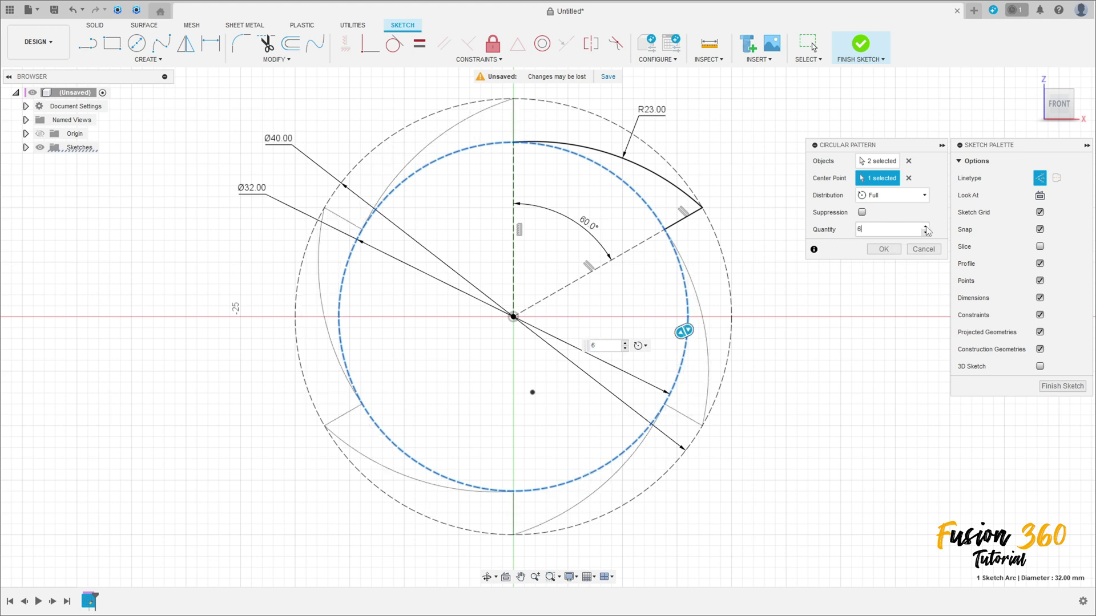
{"action": "left_click", "coordinate": [884, 250]}
{"action": "left_click", "coordinate": [1044, 39]}
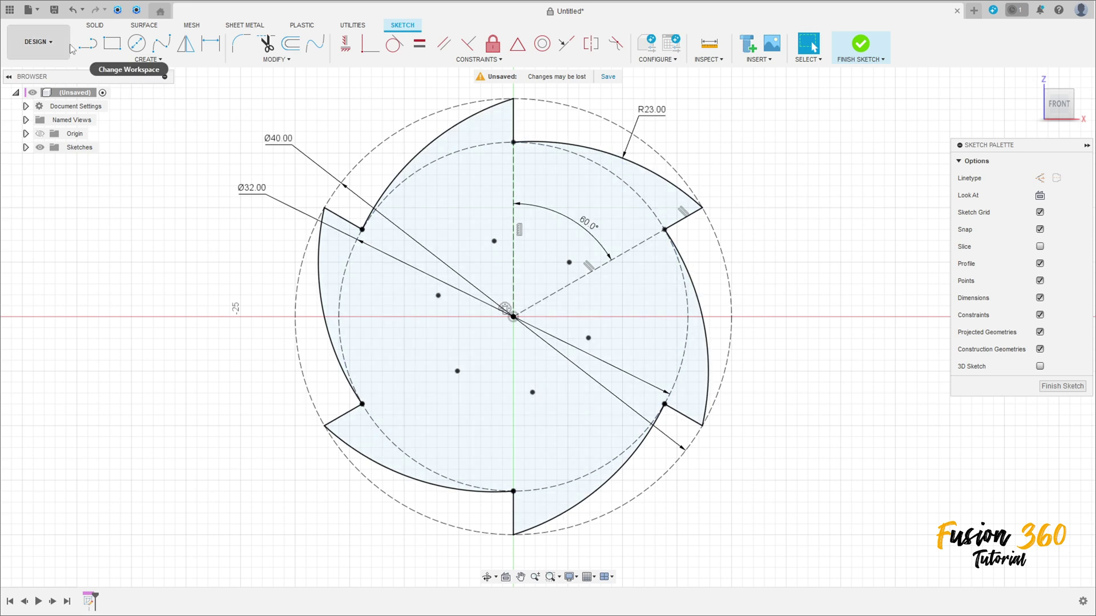
Step: Finish the sketch and extrude the notched profile 6 mm into a new solid body
{"action": "left_click", "coordinate": [860, 45]}
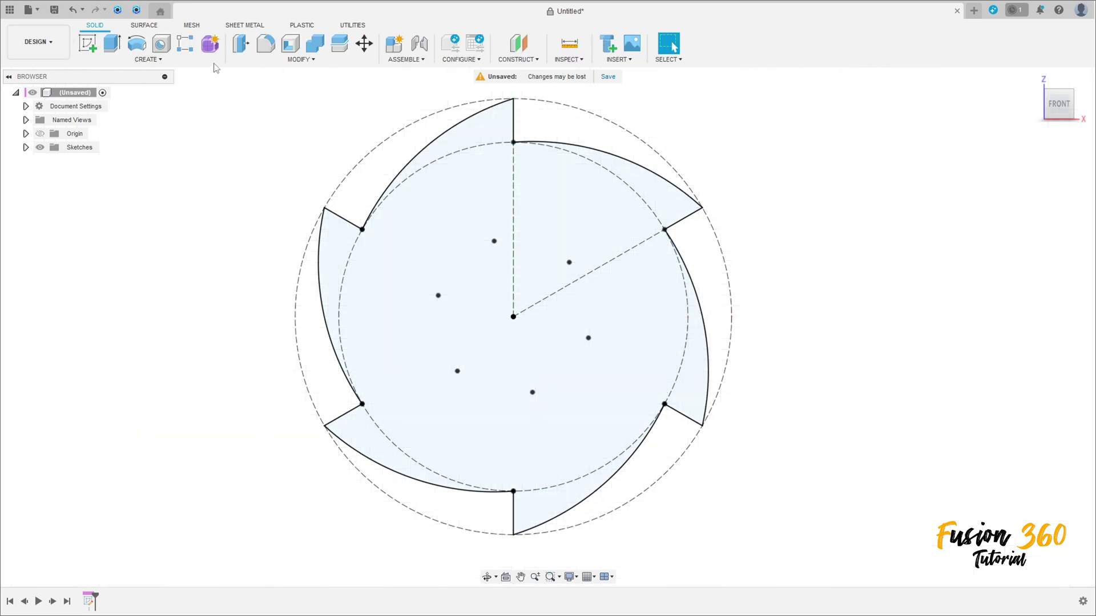
{"action": "left_click", "coordinate": [113, 46]}
{"action": "left_click", "coordinate": [482, 189]}
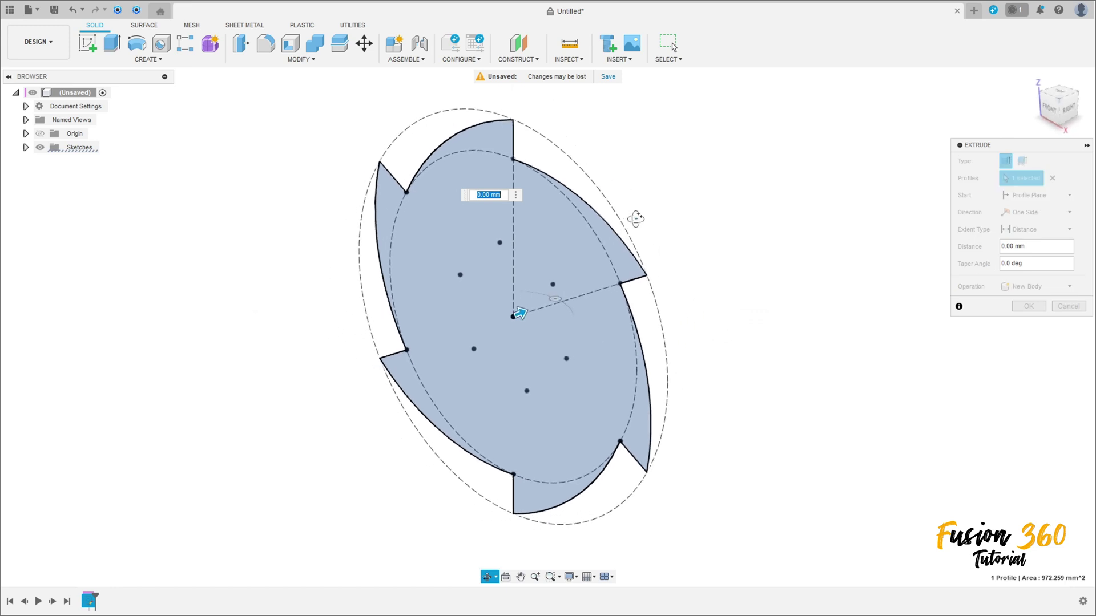
{"action": "left_click_drag", "start_coordinate": [524, 314], "coordinate": [586, 305]}
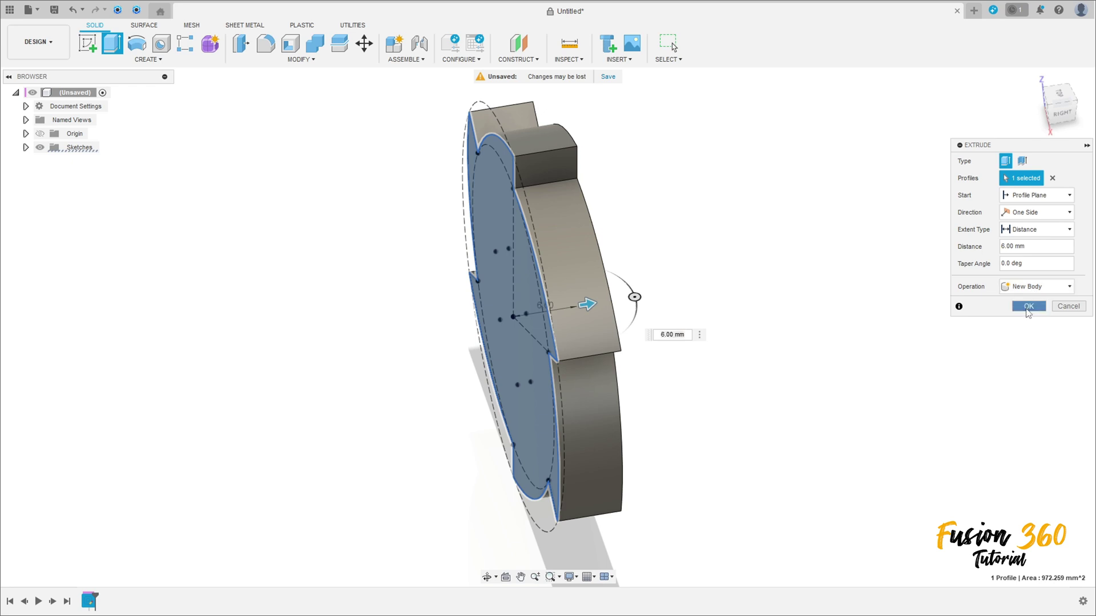
{"action": "left_click", "coordinate": [1028, 307]}
{"action": "middle_click_drag", "start_coordinate": [687, 311], "coordinate": [723, 289], "text": "shift"}
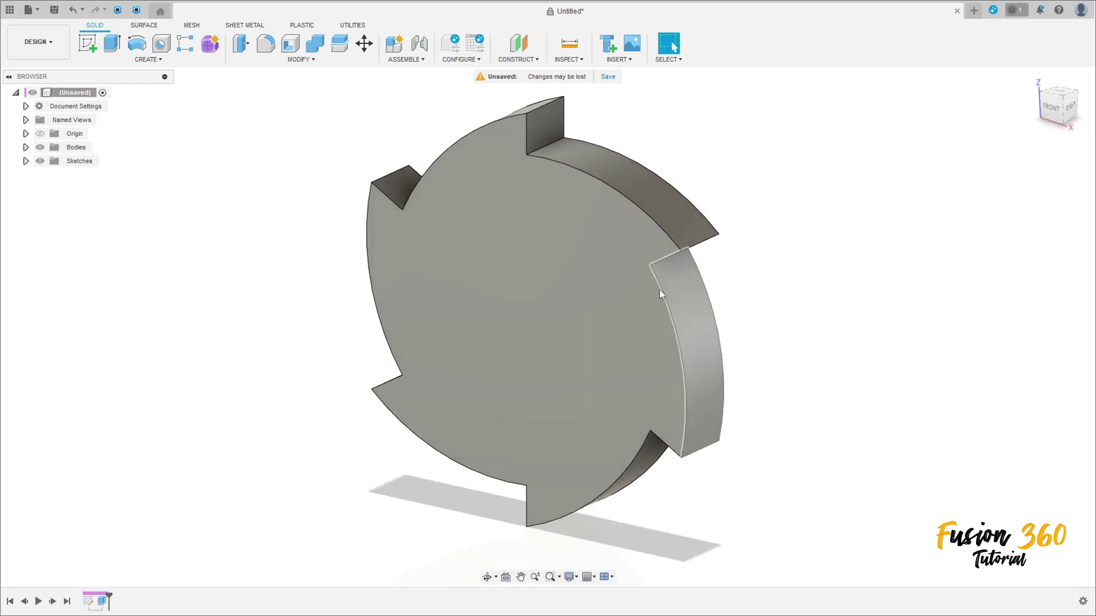
Step: Cut a through-all counterbored hole at the disc centre: Ø8 bore, Ø12 × 1 mm counterbore
{"action": "left_click", "coordinate": [161, 44]}
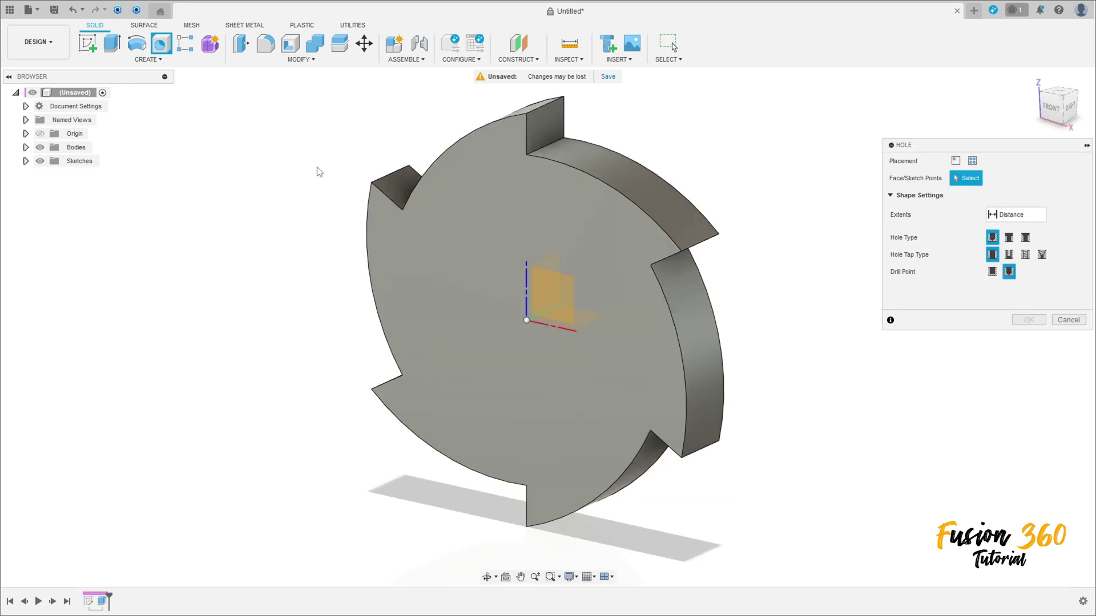
{"action": "left_click", "coordinate": [501, 321]}
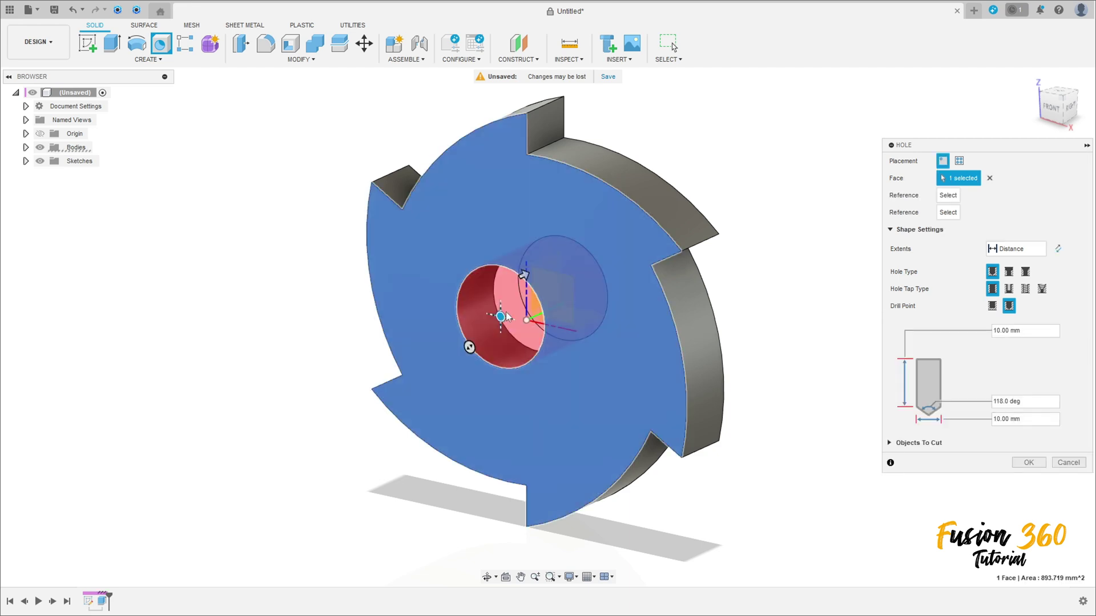
{"action": "middle_click_drag", "start_coordinate": [492, 317], "coordinate": [512, 317], "text": "shift"}
{"action": "left_click_drag", "start_coordinate": [504, 318], "coordinate": [534, 317]}
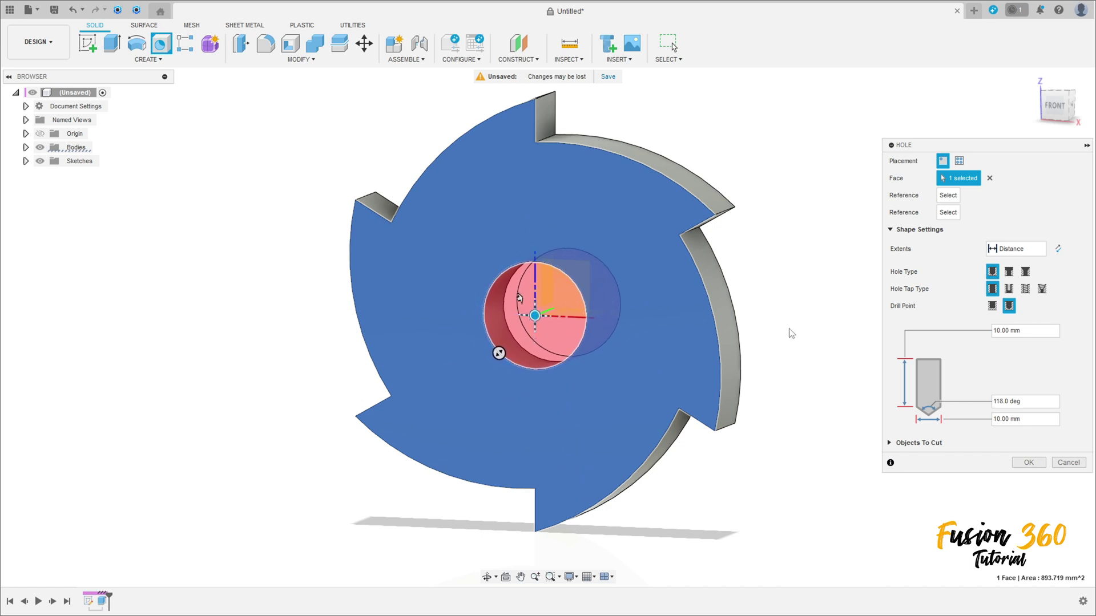
{"action": "left_click", "coordinate": [991, 252]}
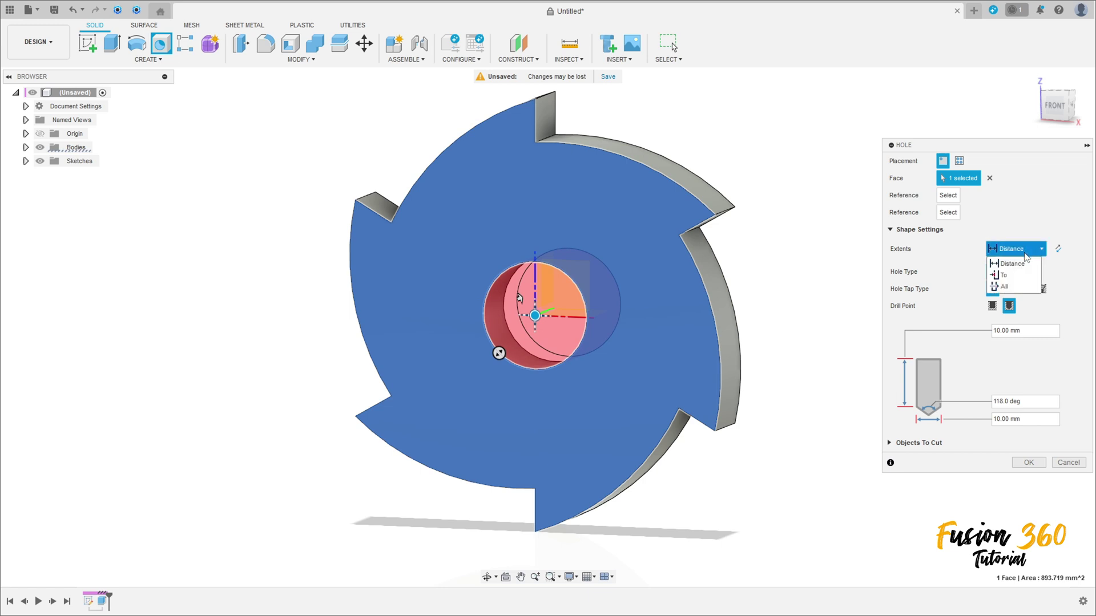
{"action": "left_click", "coordinate": [1004, 287]}
{"action": "left_click", "coordinate": [1009, 272]}
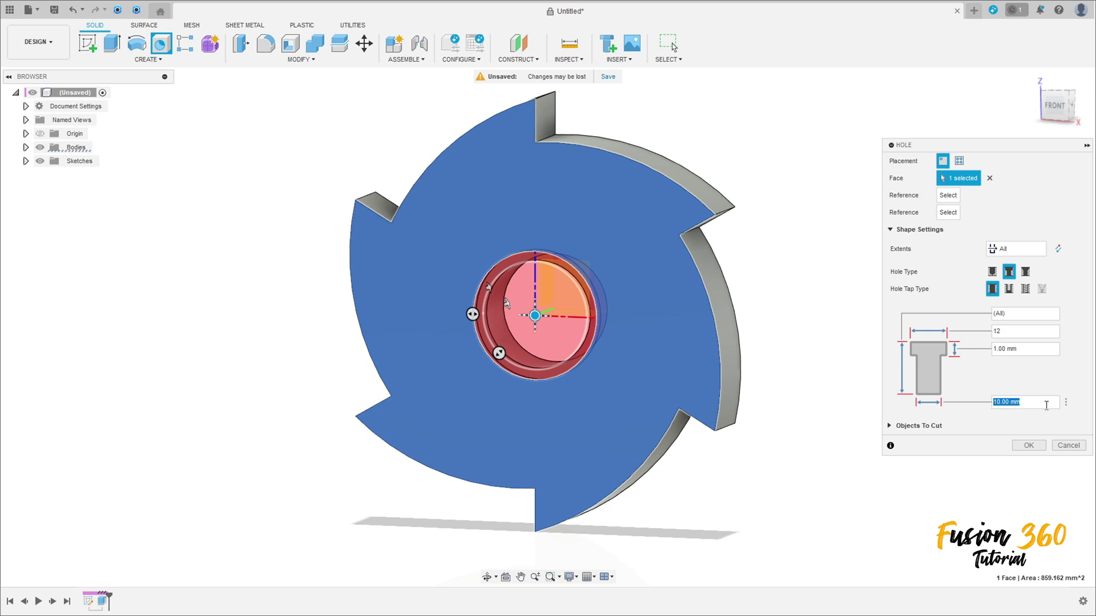
{"action": "left_click", "coordinate": [1016, 446]}
{"action": "middle_click_drag", "start_coordinate": [661, 375], "coordinate": [496, 357], "text": "shift"}
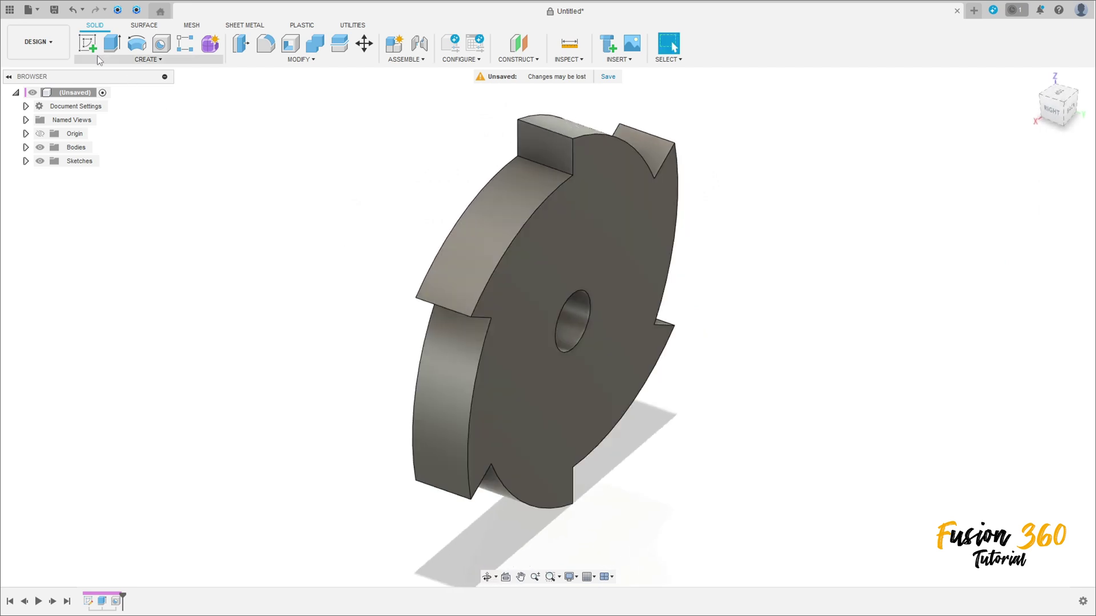
Step: Sketch a 12 mm circle on the back face, concentric with the hole, and finish the sketch
{"action": "left_click", "coordinate": [88, 44]}
{"action": "left_click", "coordinate": [605, 235]}
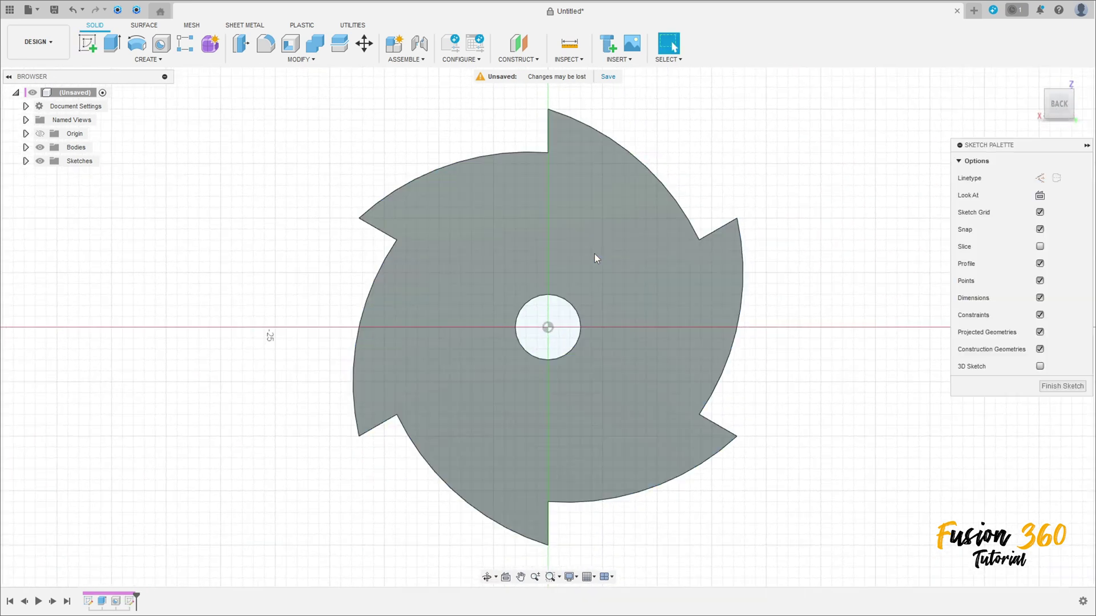
{"action": "key", "text": "c"}
{"action": "left_click", "coordinate": [551, 330]}
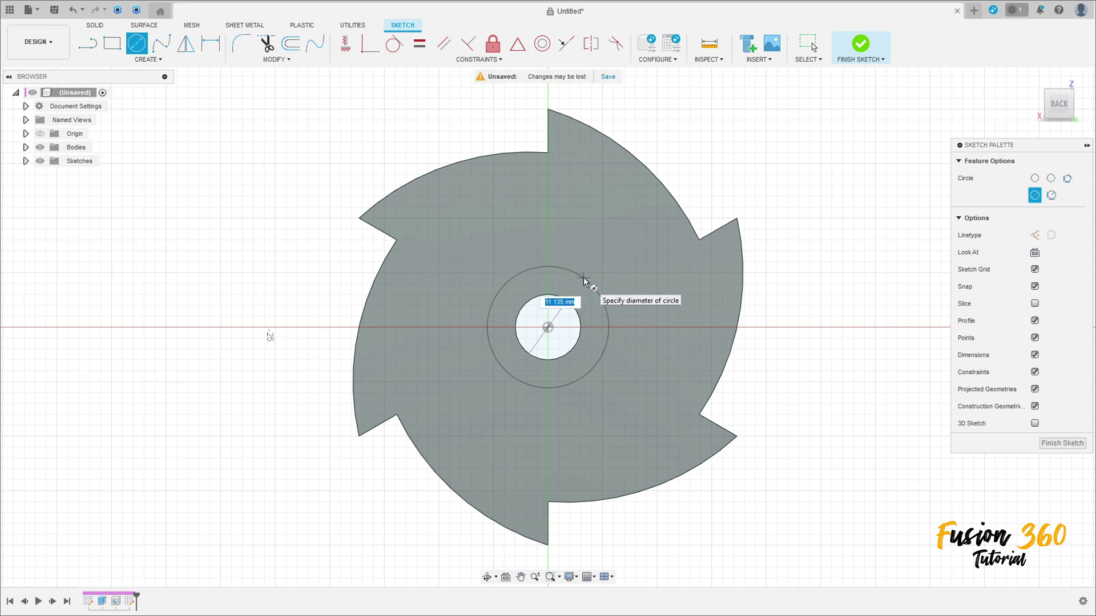
{"action": "type", "text": "12"}
{"action": "key", "text": "Tab"}
{"action": "key", "text": "Return"}
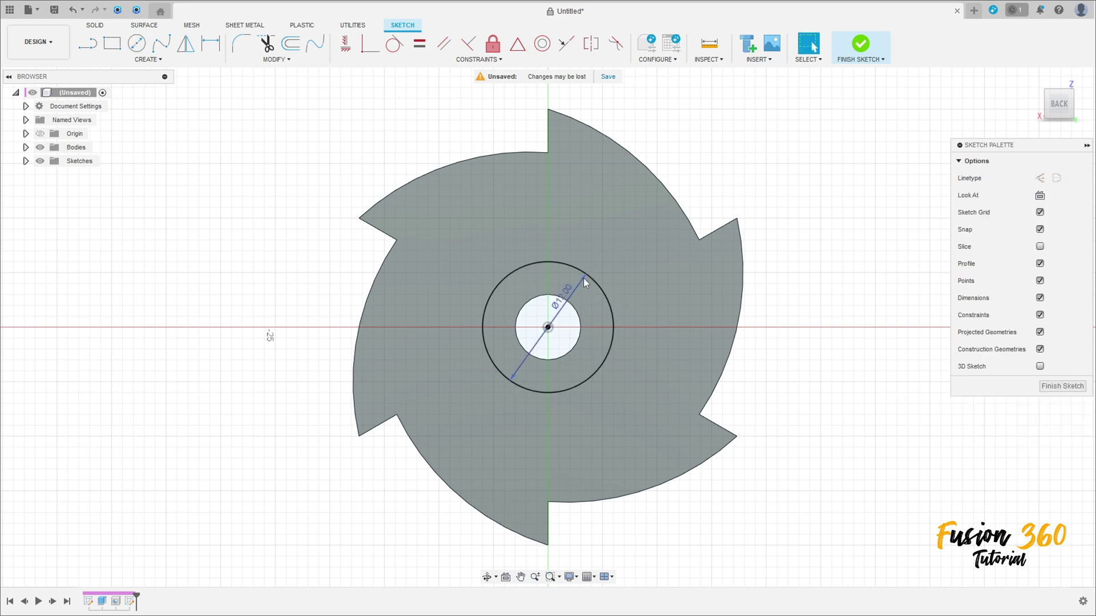
{"action": "key", "text": "Escape"}
{"action": "left_click", "coordinate": [858, 53]}
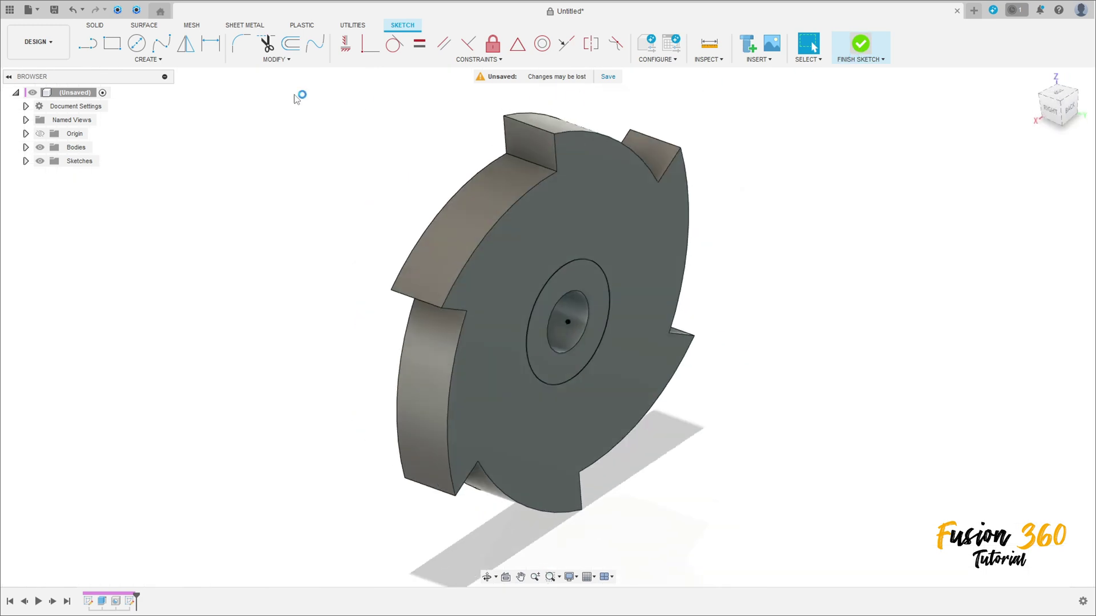
Step: Extrude the ring profile around the hole 1 mm, joined to the disc
{"action": "left_click", "coordinate": [112, 42]}
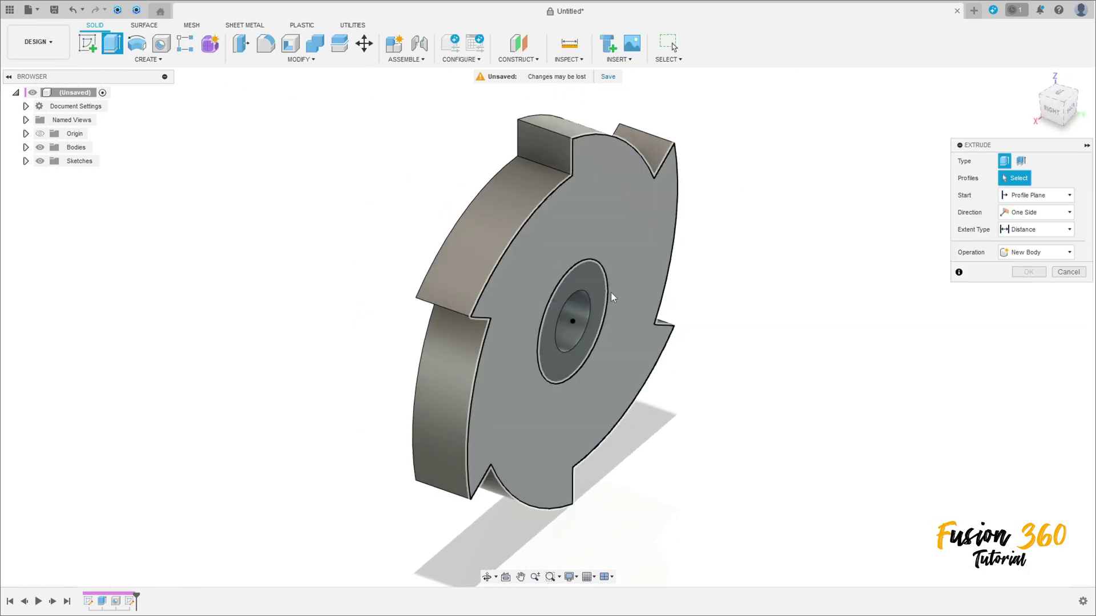
{"action": "left_click", "coordinate": [597, 287]}
{"action": "type", "text": "1"}
{"action": "key", "text": "Return"}
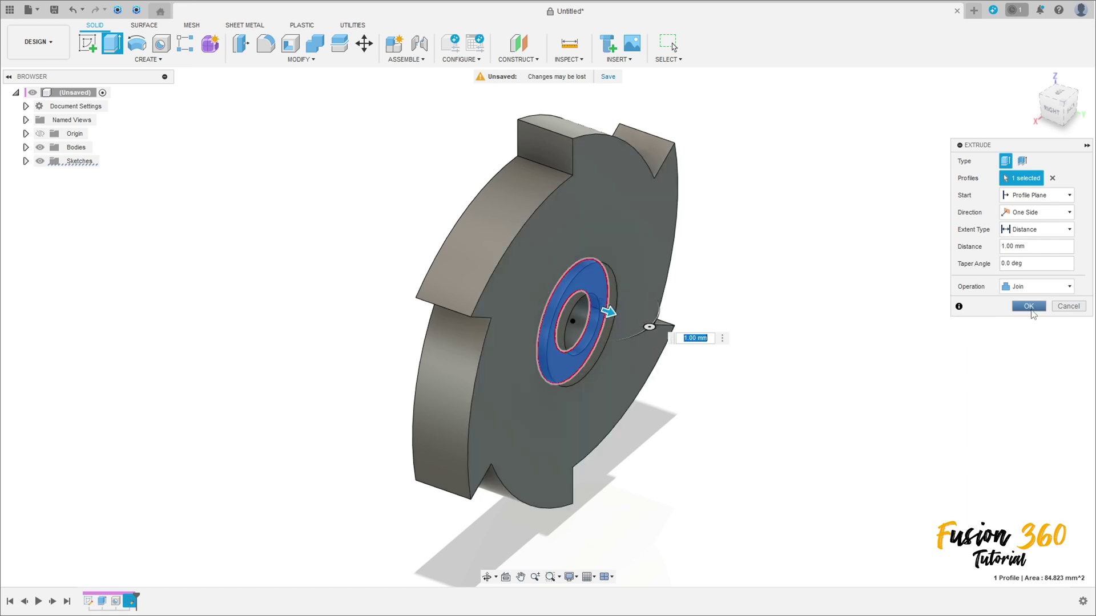
{"action": "left_click", "coordinate": [1028, 306]}
{"action": "middle_click_drag", "start_coordinate": [687, 342], "coordinate": [729, 325], "text": "shift"}
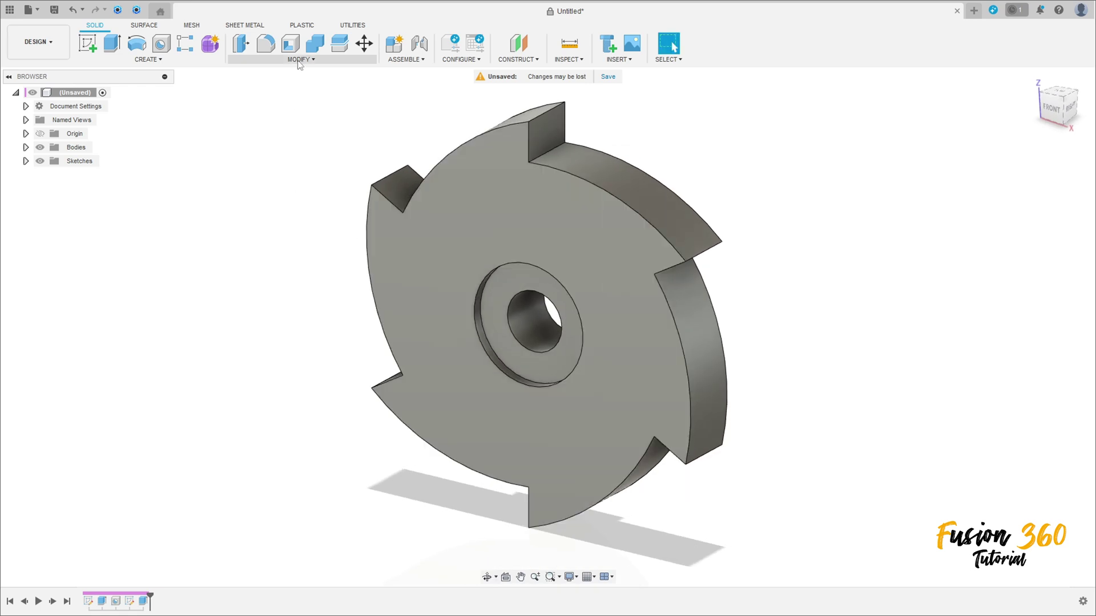
Step: Start a fillet and select the first six notch edges
{"action": "left_click", "coordinate": [265, 49]}
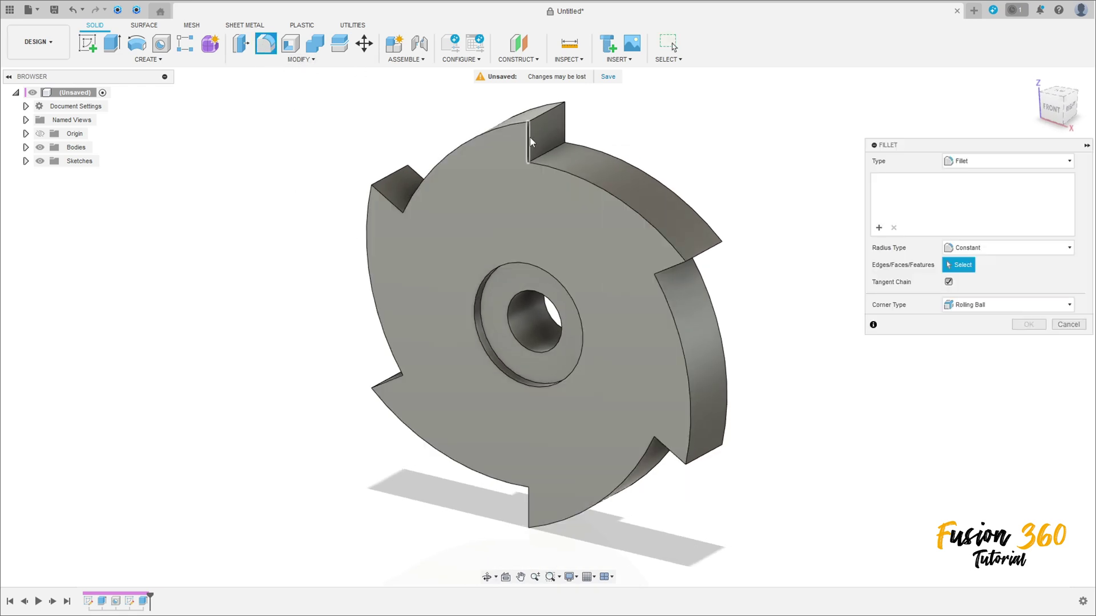
{"action": "left_click", "coordinate": [548, 152]}
{"action": "left_click", "coordinate": [545, 115]}
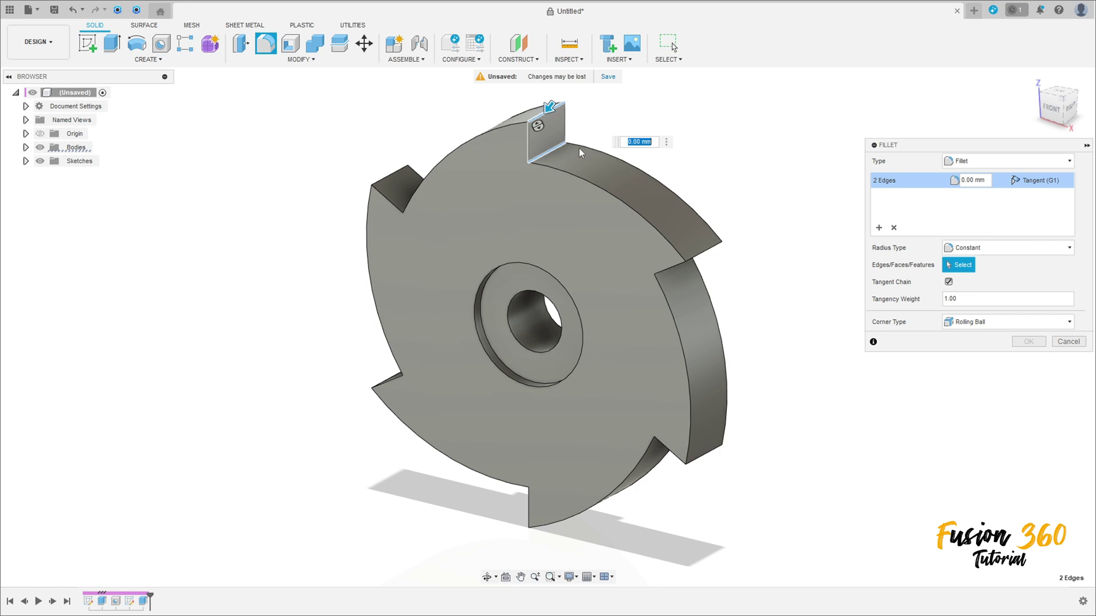
{"action": "left_click", "coordinate": [706, 251]}
{"action": "left_click", "coordinate": [705, 455]}
{"action": "middle_click_drag", "start_coordinate": [705, 454], "coordinate": [685, 381], "text": "shift"}
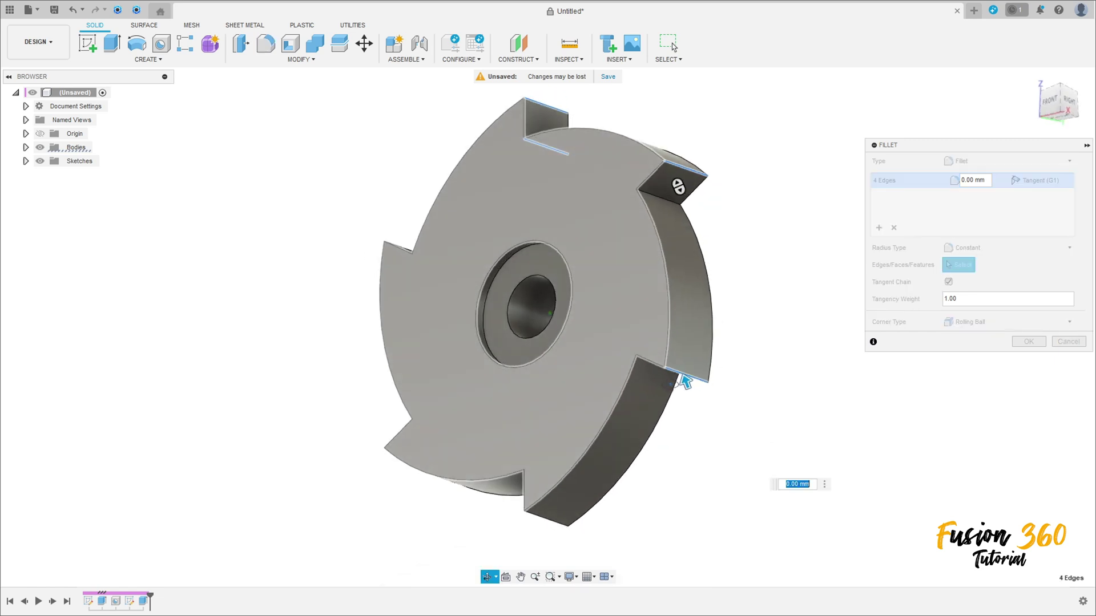
{"action": "middle_click_drag", "start_coordinate": [678, 187], "coordinate": [633, 166], "text": "shift"}
{"action": "left_click", "coordinate": [627, 164]}
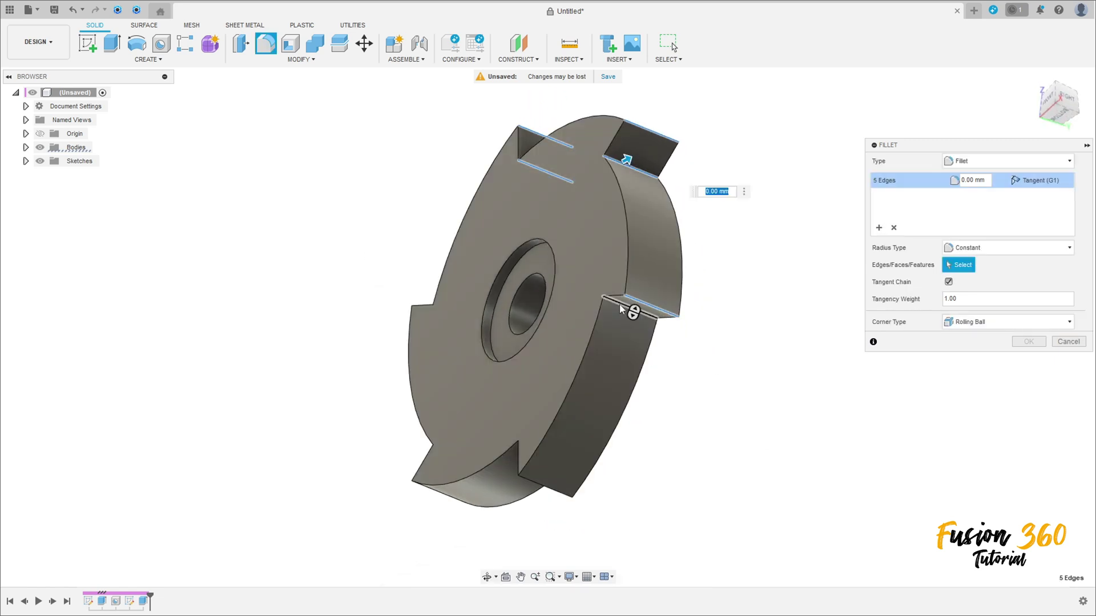
{"action": "left_click", "coordinate": [622, 308]}
Step: Add the remaining six notch edges to the fillet selection
{"action": "middle_click_drag", "start_coordinate": [595, 372], "coordinate": [517, 217], "text": "shift"}
{"action": "left_click", "coordinate": [542, 265]}
{"action": "left_click", "coordinate": [543, 274]}
{"action": "left_click", "coordinate": [525, 201]}
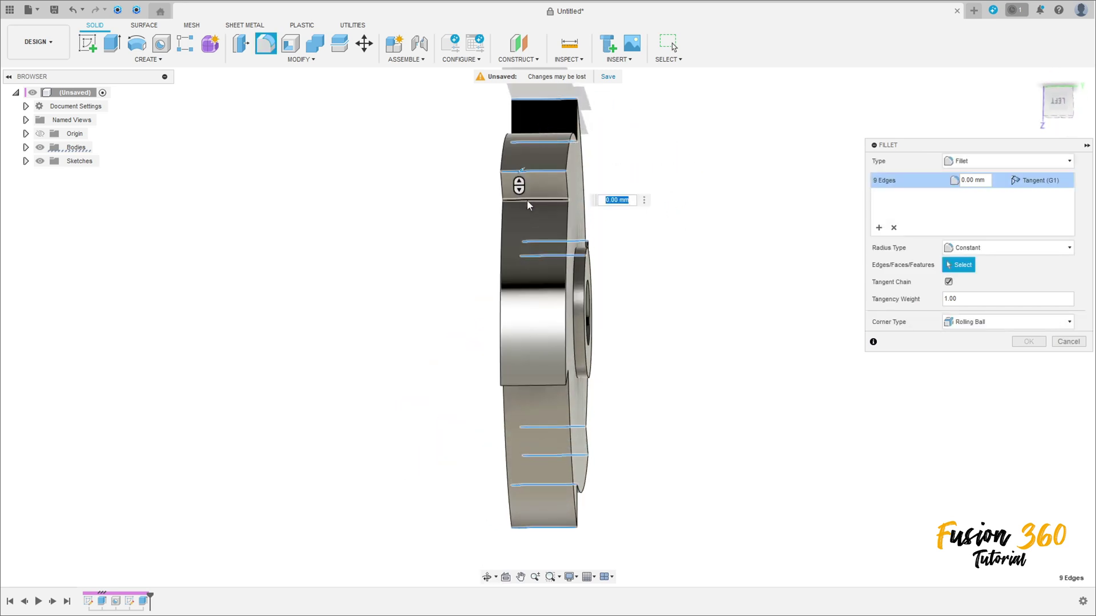
{"action": "left_click", "coordinate": [525, 228]}
{"action": "left_click", "coordinate": [517, 394]}
{"action": "middle_click_drag", "start_coordinate": [517, 394], "coordinate": [407, 323], "text": "shift"}
{"action": "middle_click_drag", "start_coordinate": [623, 469], "coordinate": [731, 337], "text": "shift"}
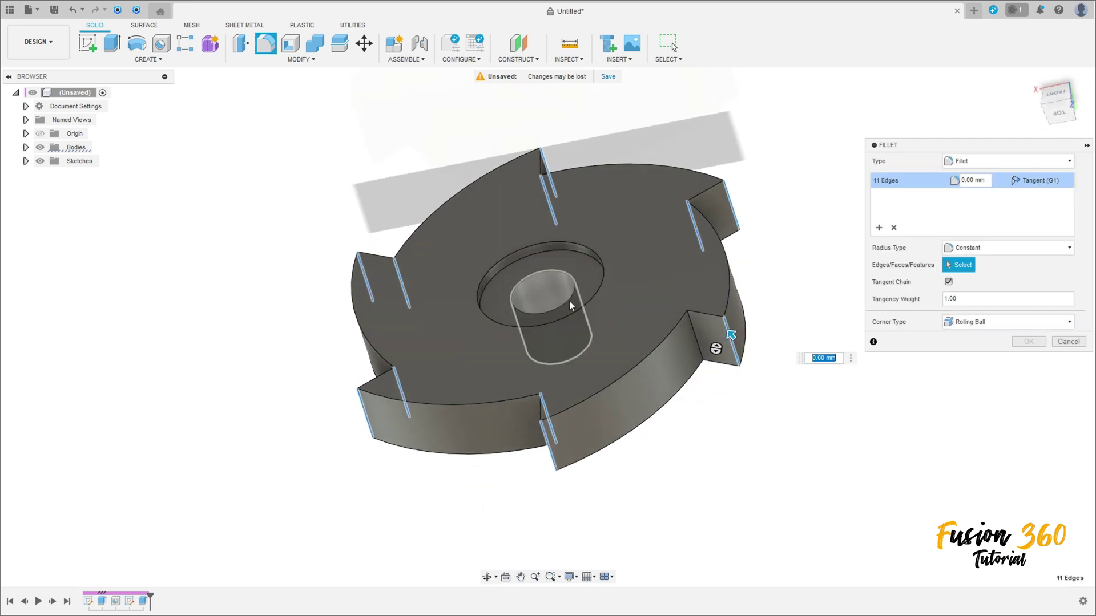
{"action": "left_click", "coordinate": [696, 340]}
{"action": "middle_click_drag", "start_coordinate": [585, 219], "coordinate": [724, 282], "text": "shift"}
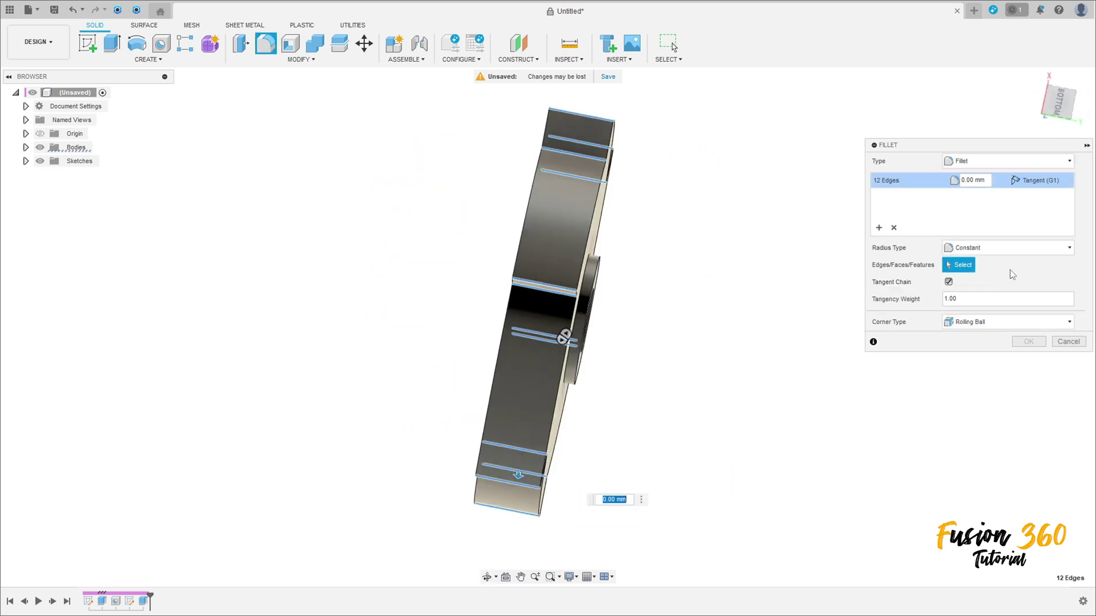
Step: Apply a 0.5 mm fillet radius, then return to the home view and inspect the part
{"action": "type", "text": "0,5"}
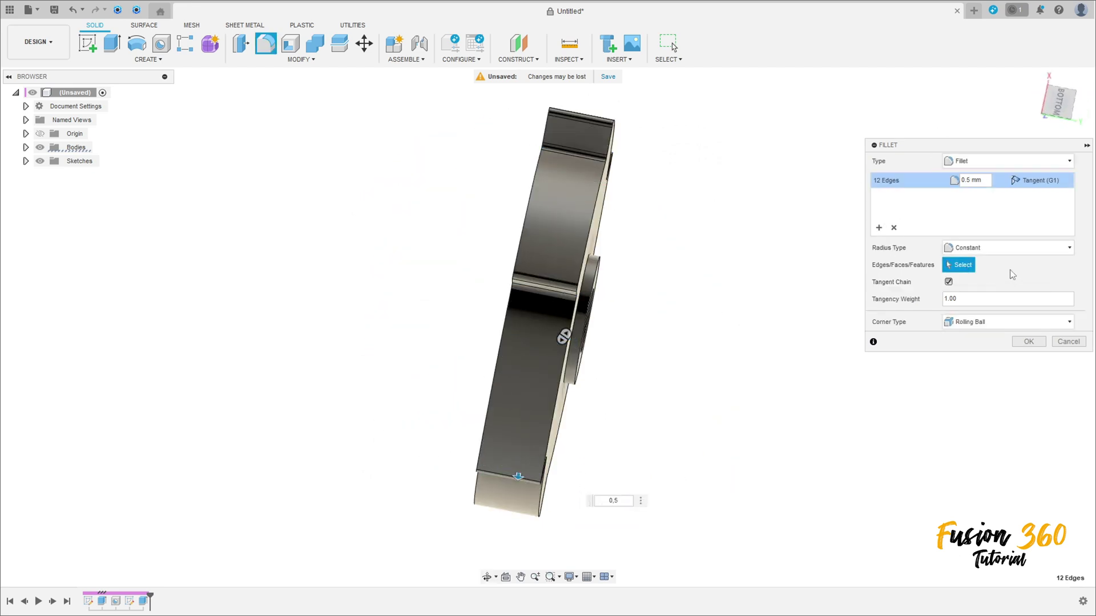
{"action": "key", "text": "Return"}
{"action": "left_click", "coordinate": [1033, 78]}
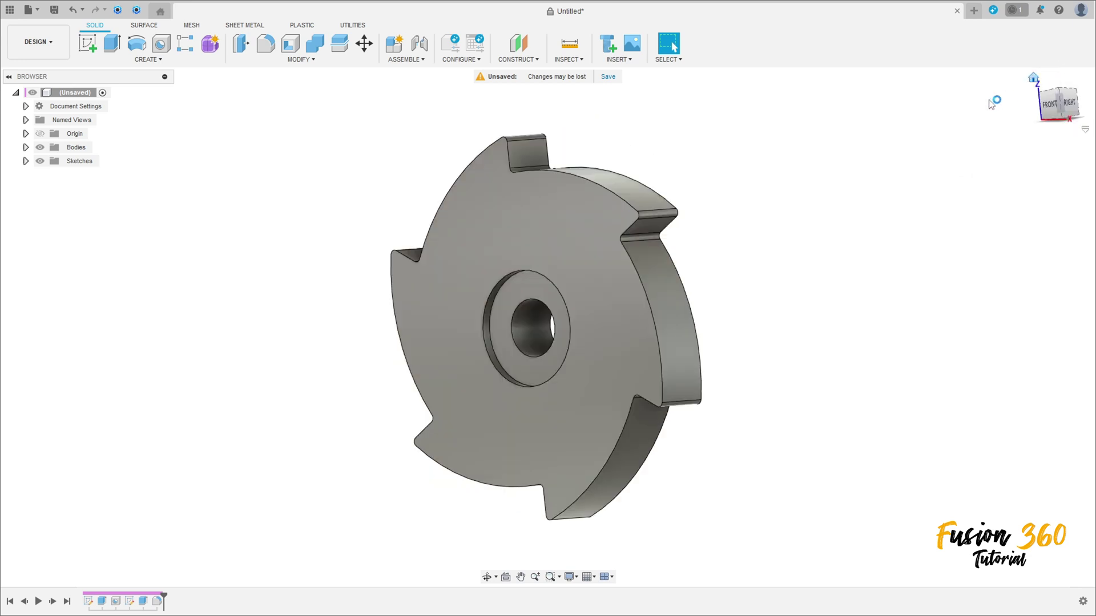
{"action": "middle_click_drag", "start_coordinate": [539, 183], "coordinate": [480, 279], "text": "shift"}
{"action": "middle_click_drag", "start_coordinate": [673, 243], "coordinate": [846, 261], "text": "shift"}
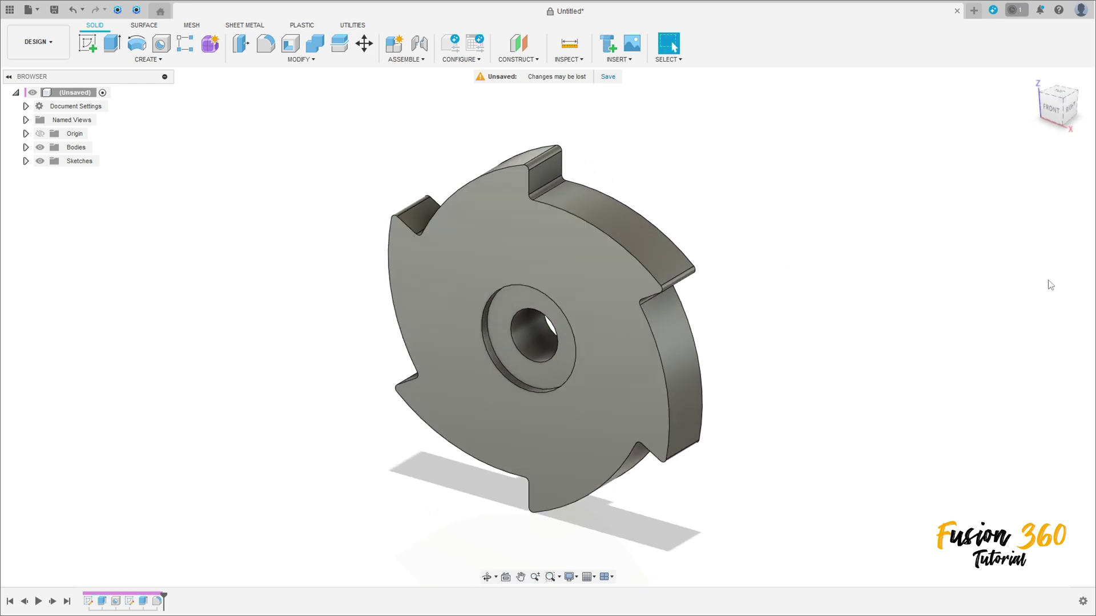